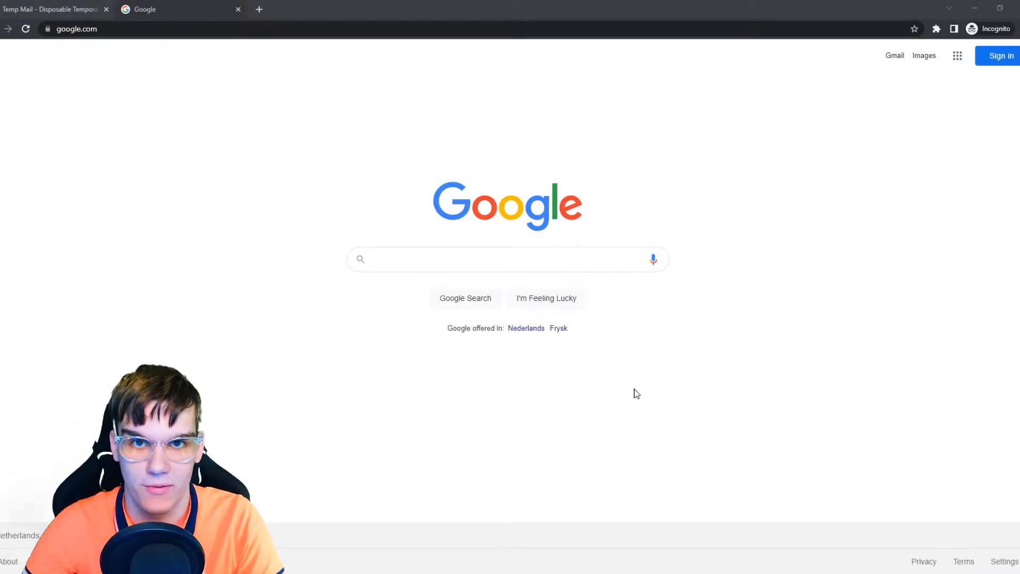
Step: Open pantheon.io in the browser
left_click(108, 28)
type("pat")
key("BackSpace")
type("ntheon.ioo")
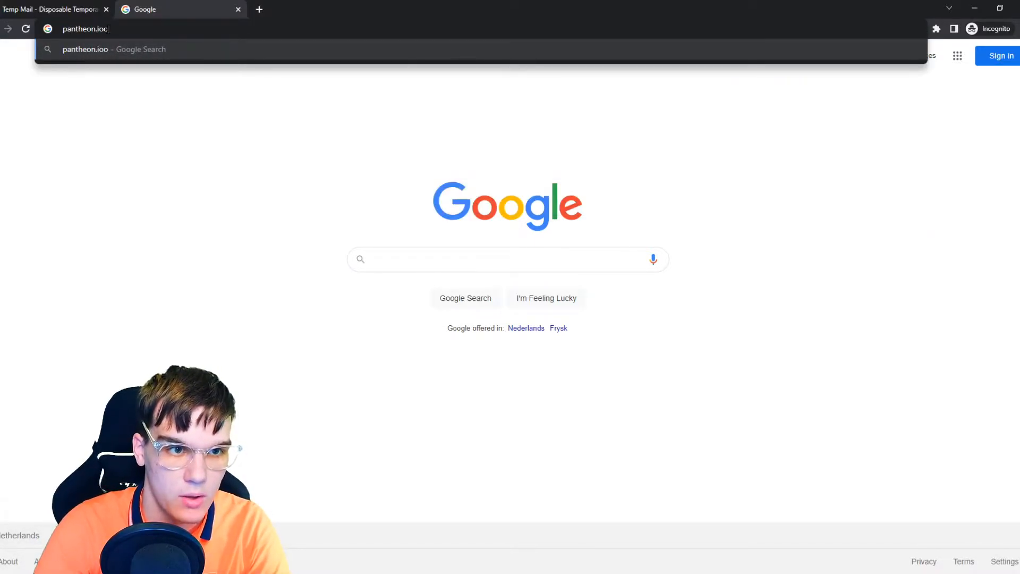
key("BackSpace")
key("Return")
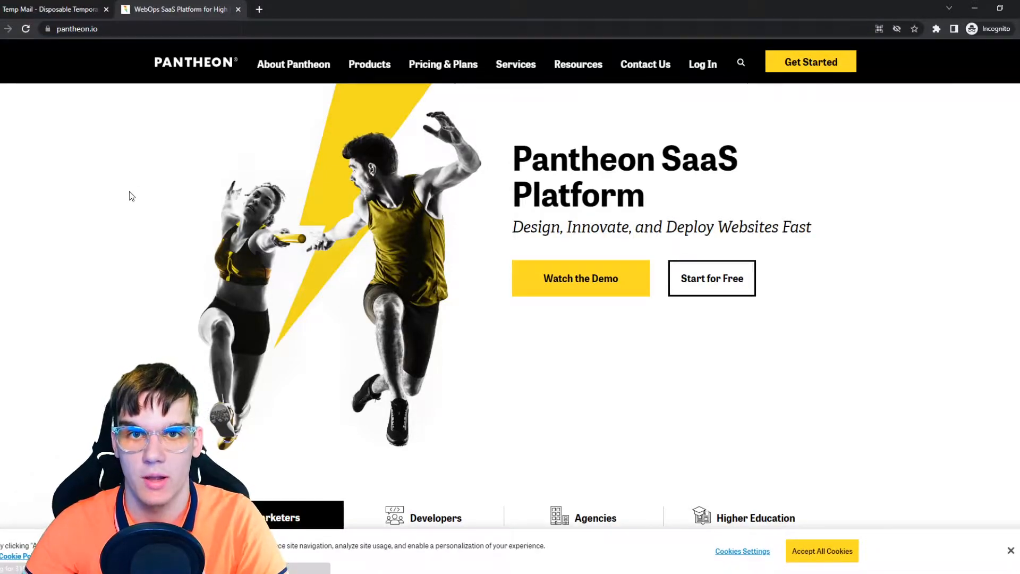
Step: Log in to Pantheon with email, pasting the account e-mail and password
left_click(704, 75)
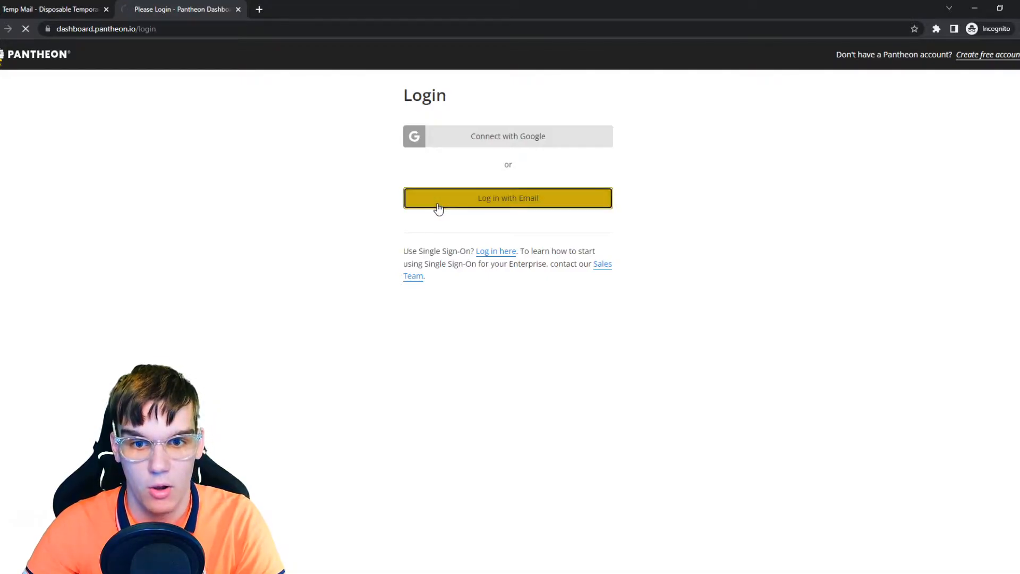
left_click(438, 207)
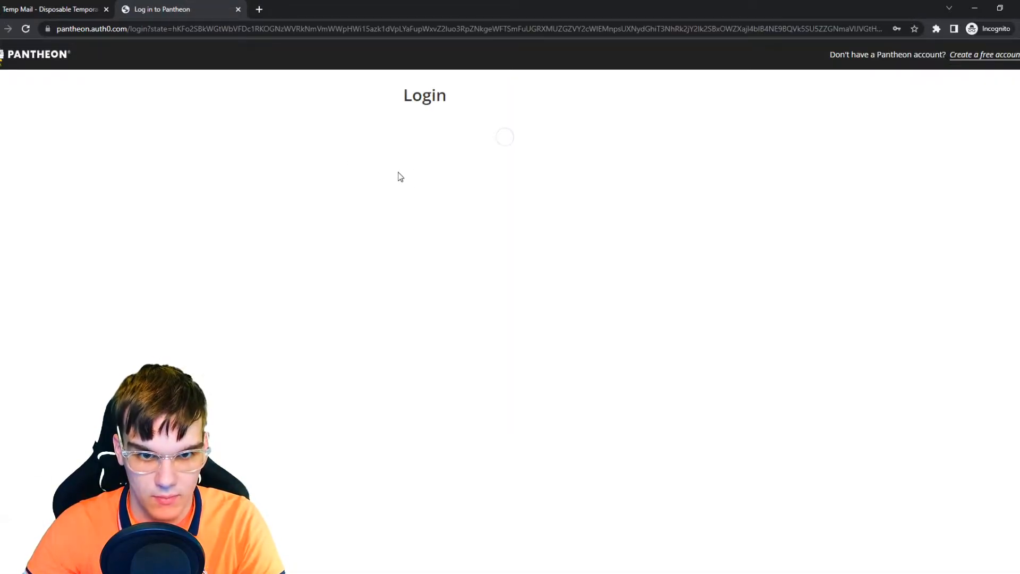
left_click(452, 186)
key("ctrl+v")
left_click(452, 215)
key("ctrl+v")
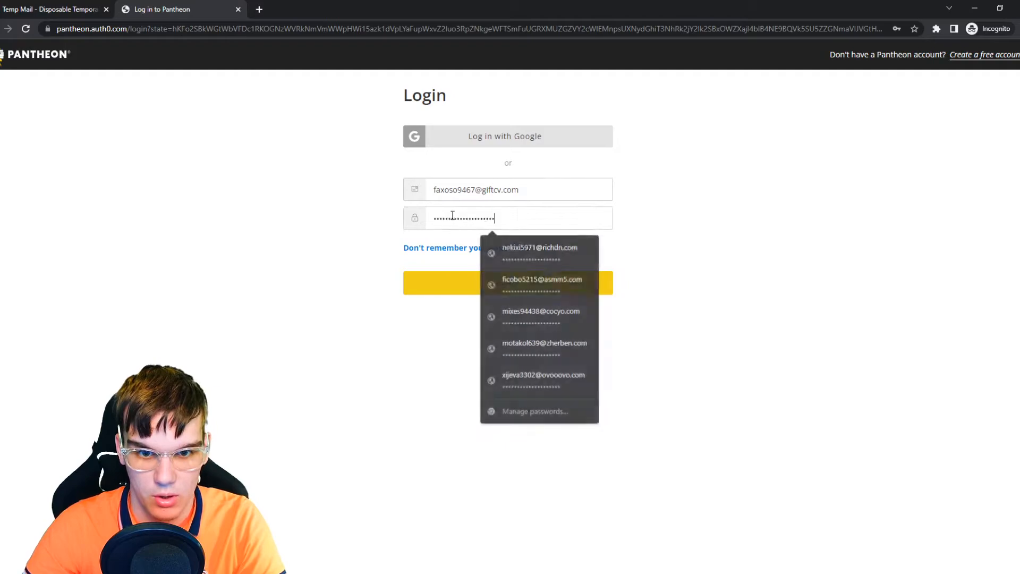
left_click(473, 283)
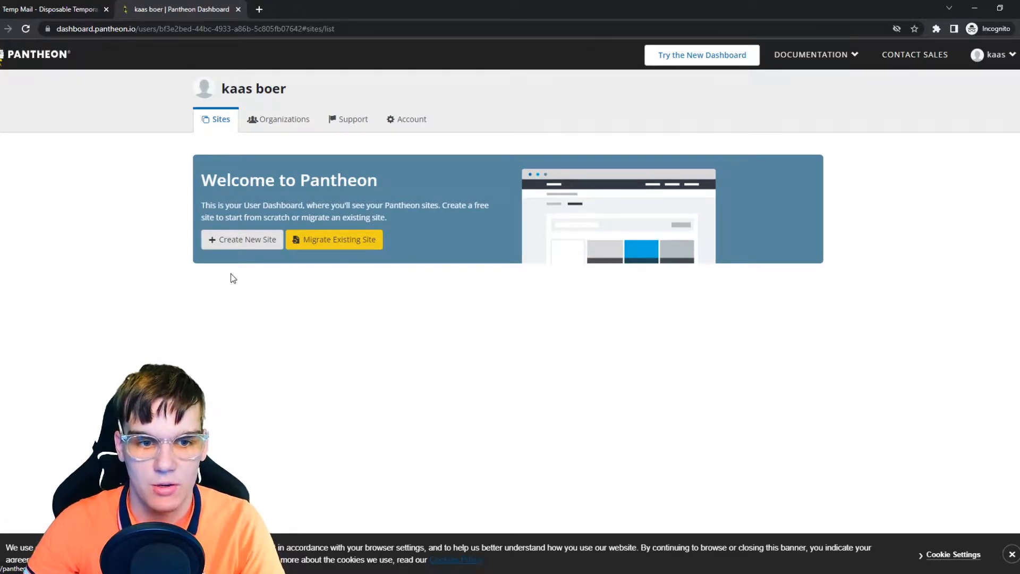
Step: Create a new Pantheon site named Fitnessgame in the United States region
left_click(246, 239)
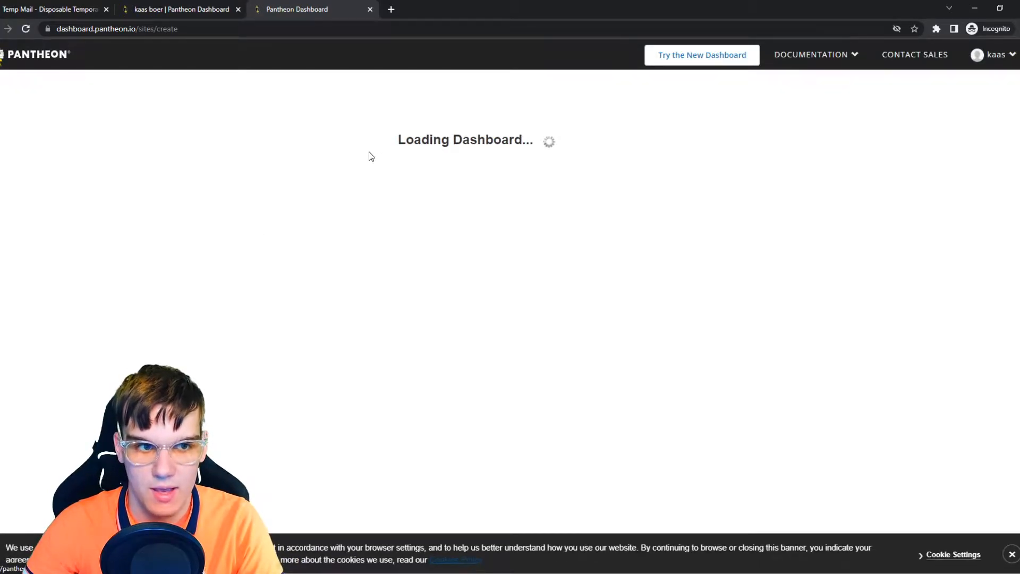
left_click(350, 179)
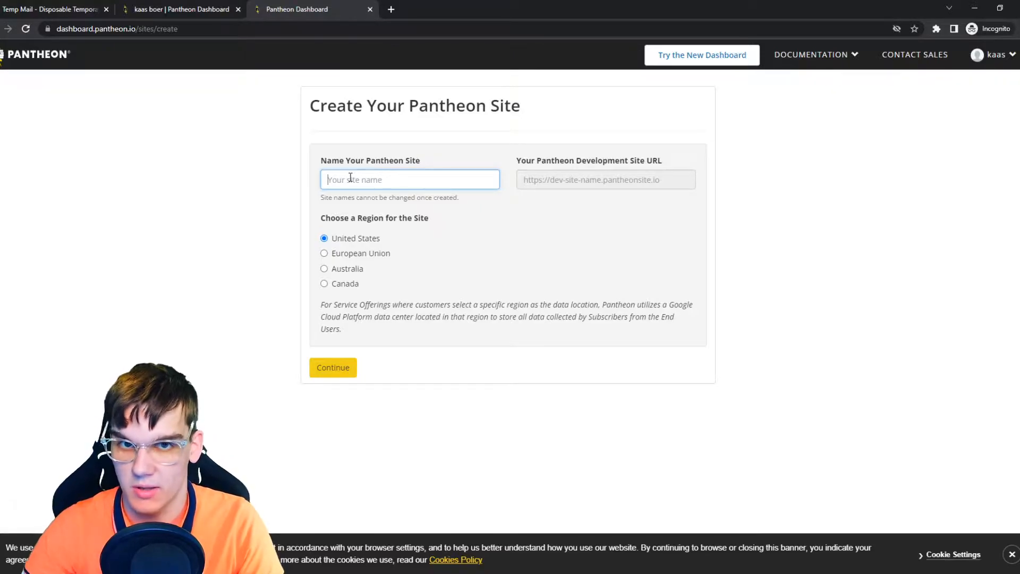
type("Fitnessgame")
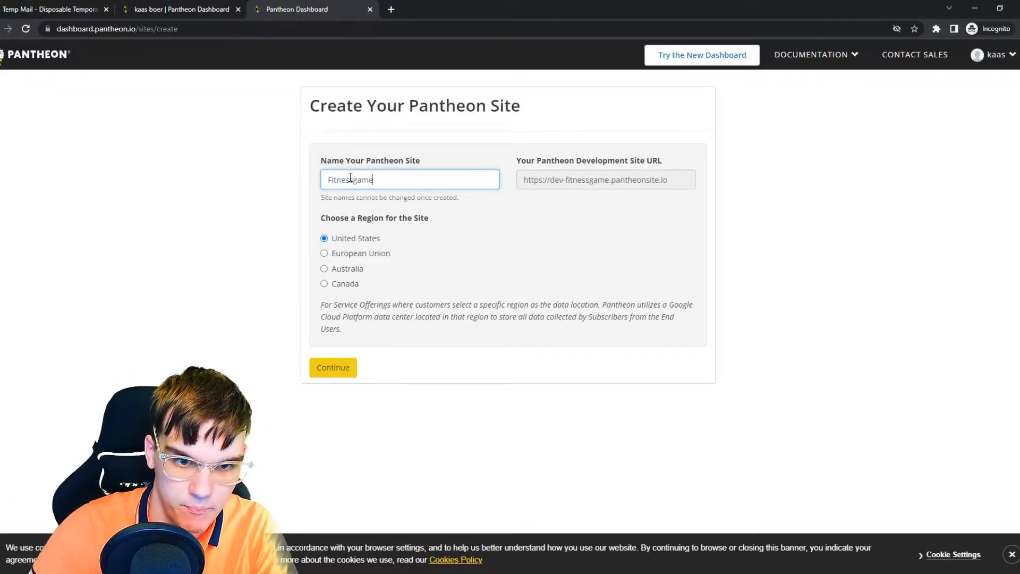
left_click_drag(327, 219, 403, 233)
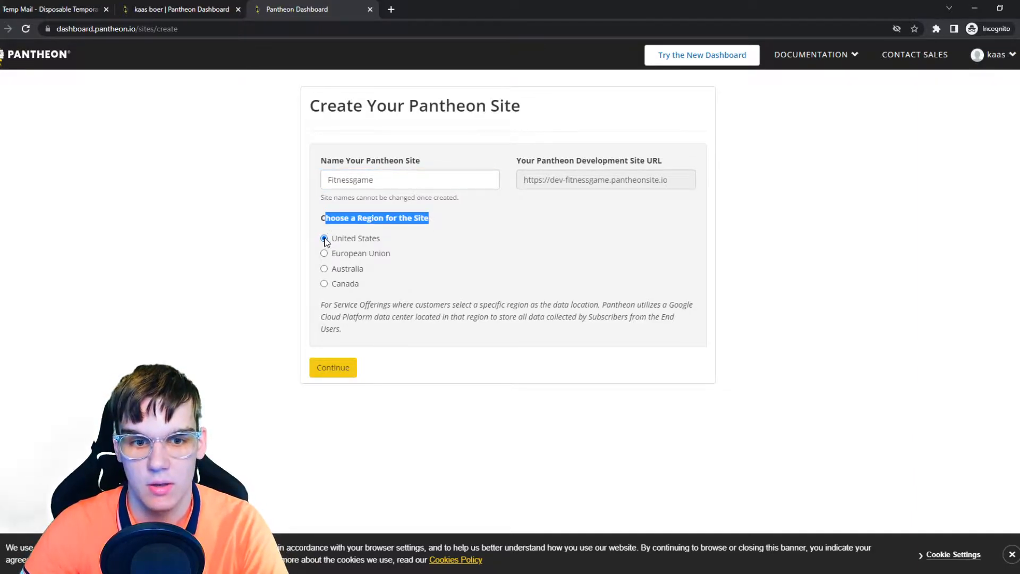
left_click(313, 367)
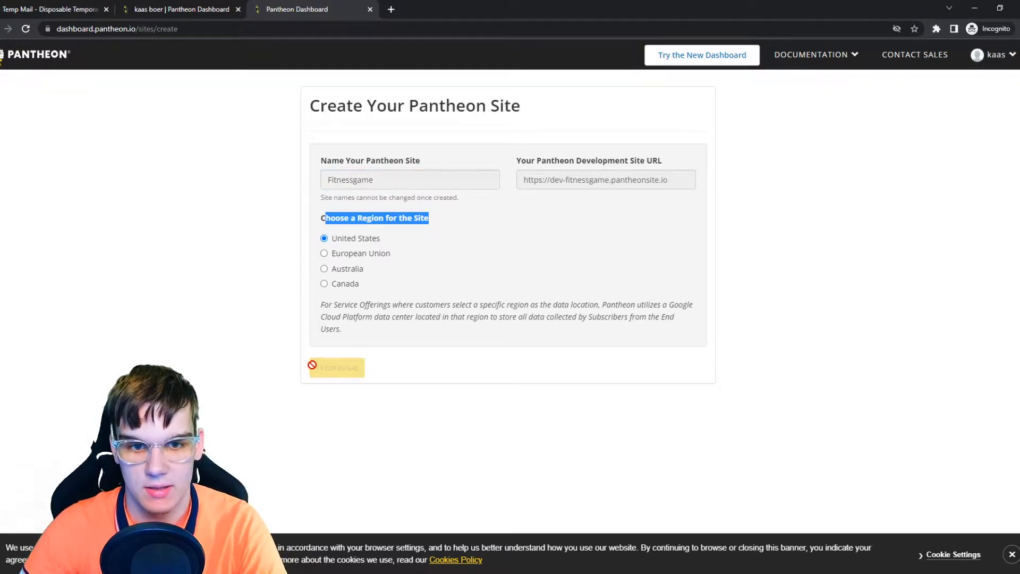
left_click(272, 288)
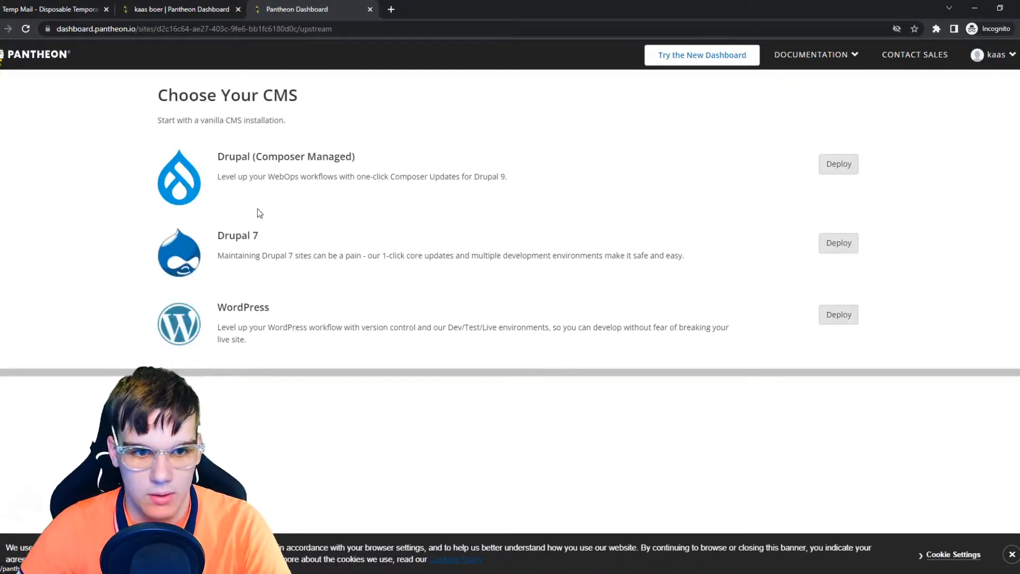
Step: Deploy WordPress on the new site and open the site dashboard
left_click(831, 323)
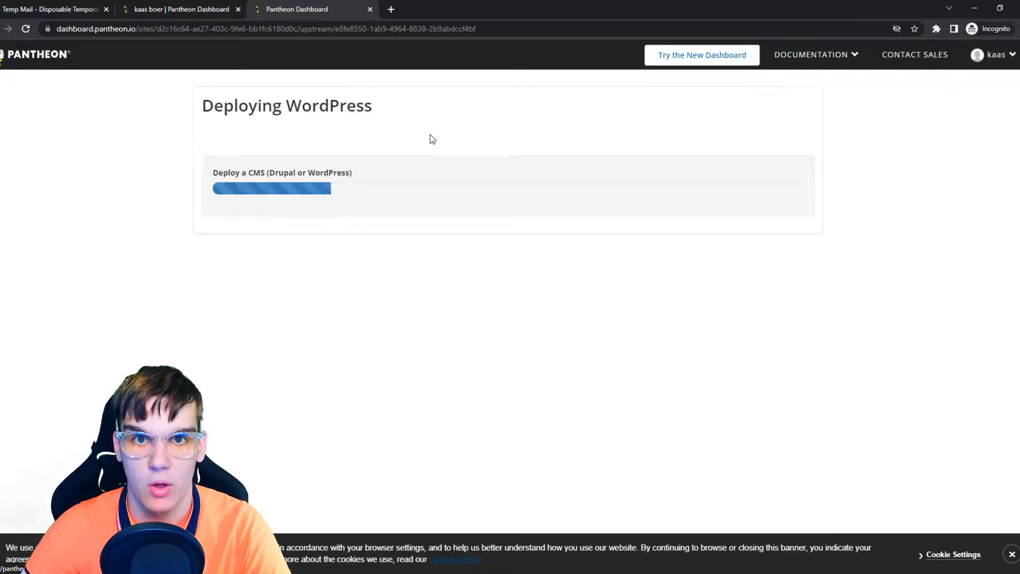
left_click_drag(205, 173, 362, 163)
left_click(376, 159)
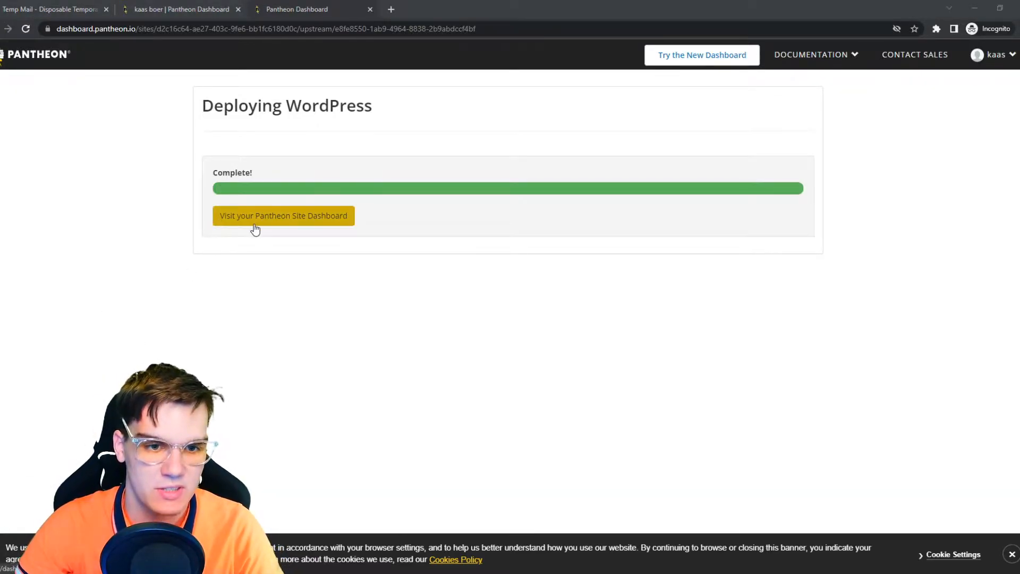
left_click(291, 223)
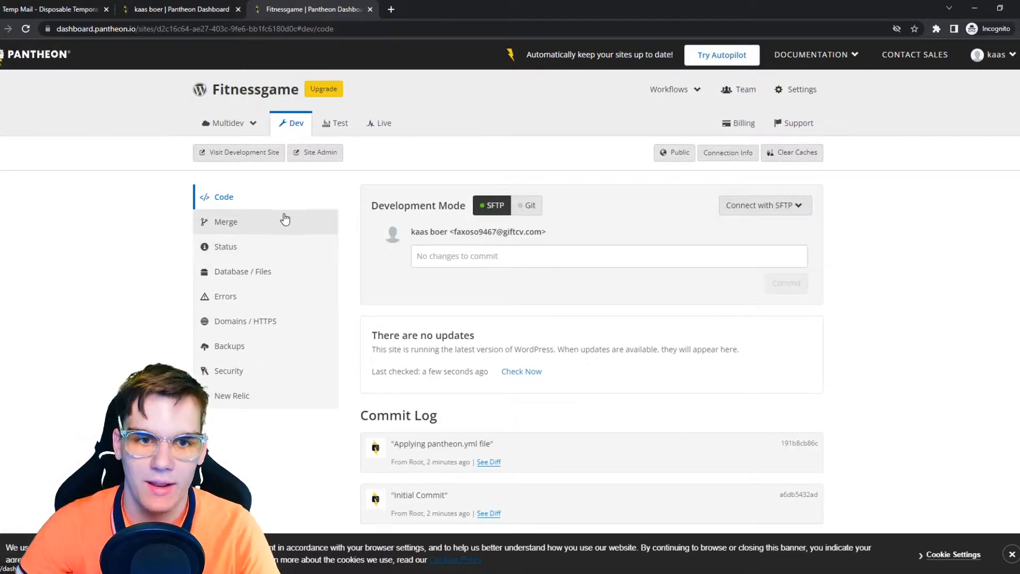
Step: Open the development site in a new tab
left_click(247, 158)
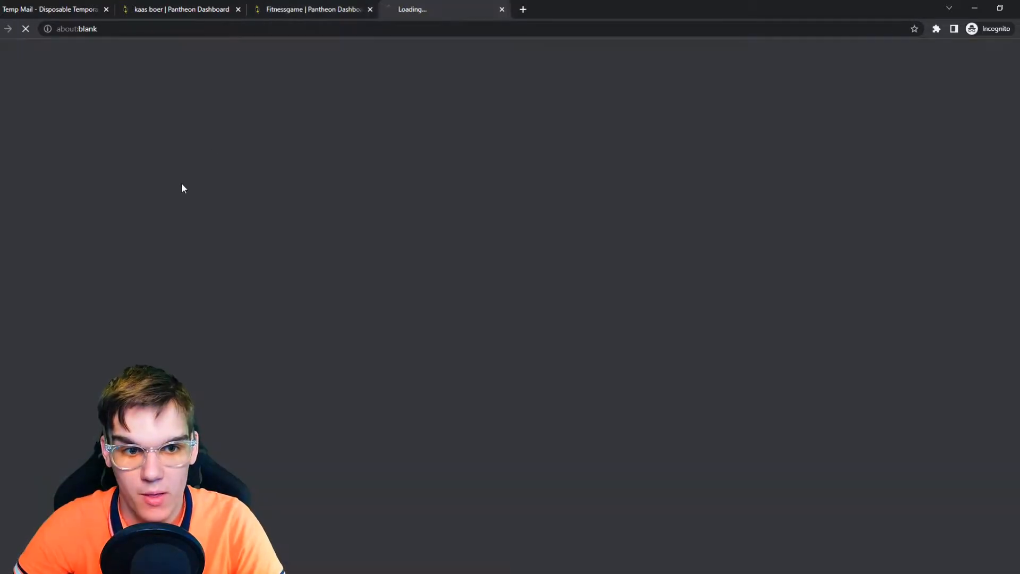
left_click(311, 10)
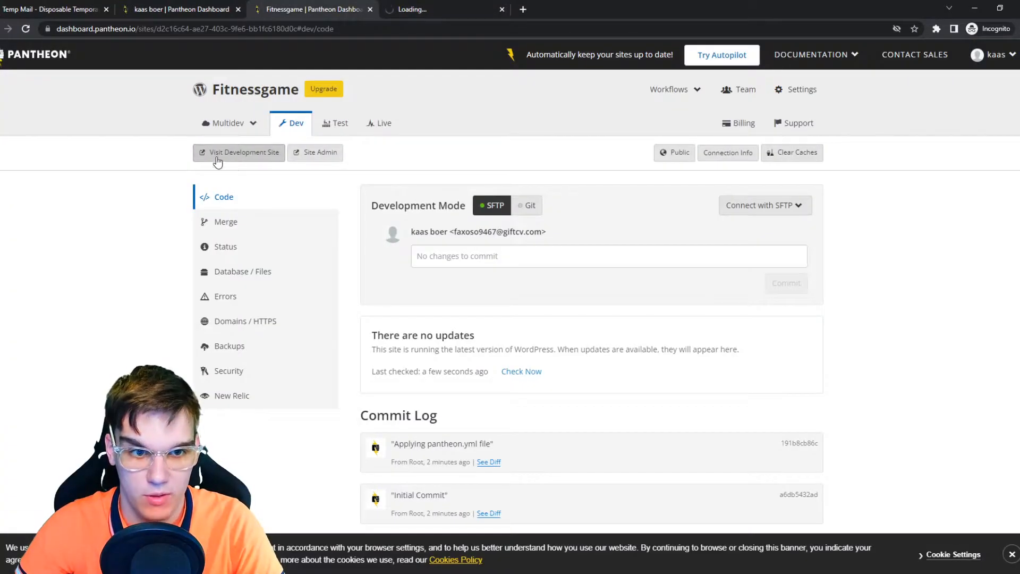
left_click(431, 5)
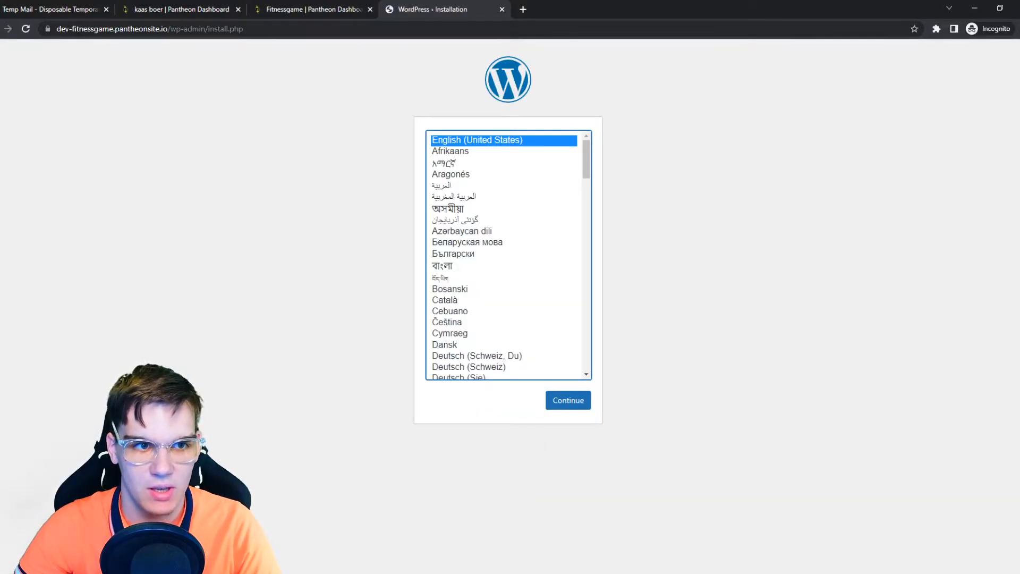
mouse_move(65, 29)
left_mouse_down()
mouse_move(165, 24)
mouse_move(58, 38)
left_mouse_up()
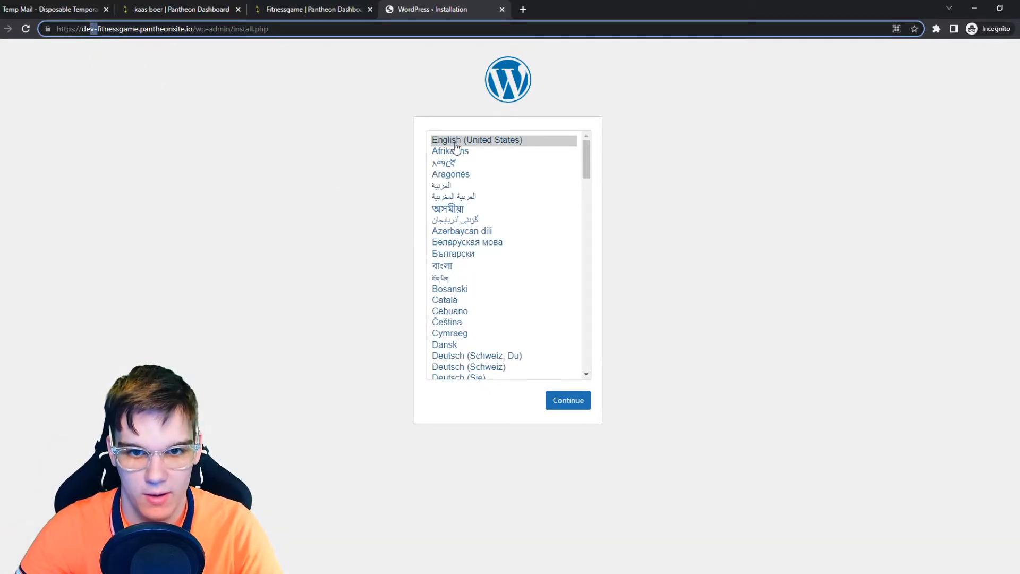
Step: Install WordPress in English with site title fitness game, username henk, the admin e-mail, copying the generated password
left_click(567, 402)
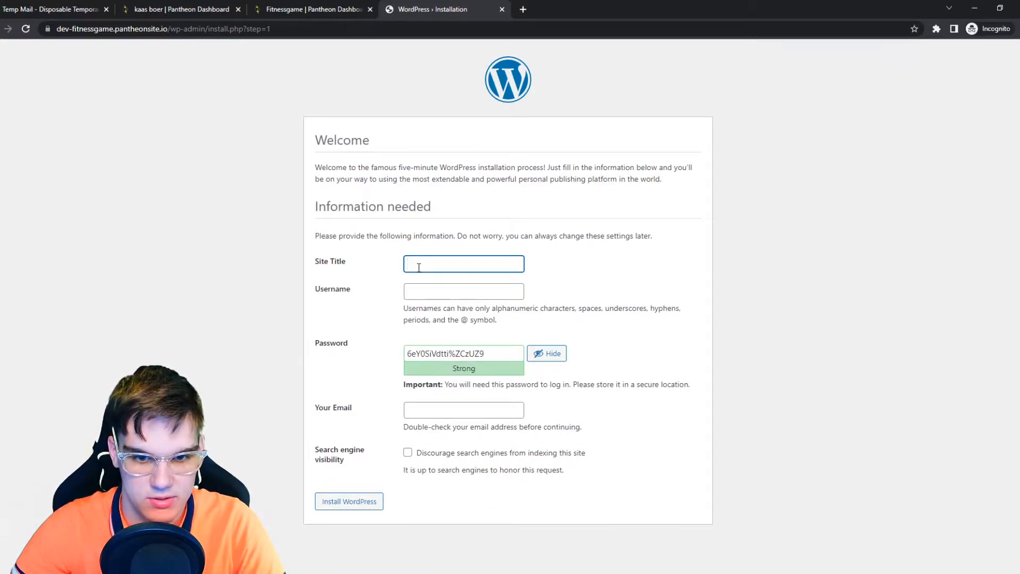
type("fitness game")
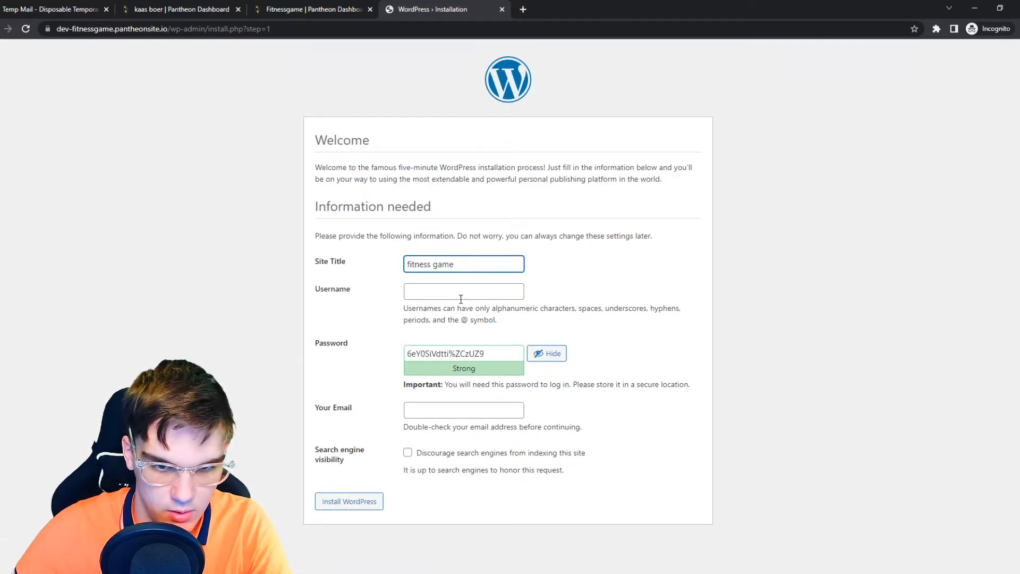
left_click(457, 296)
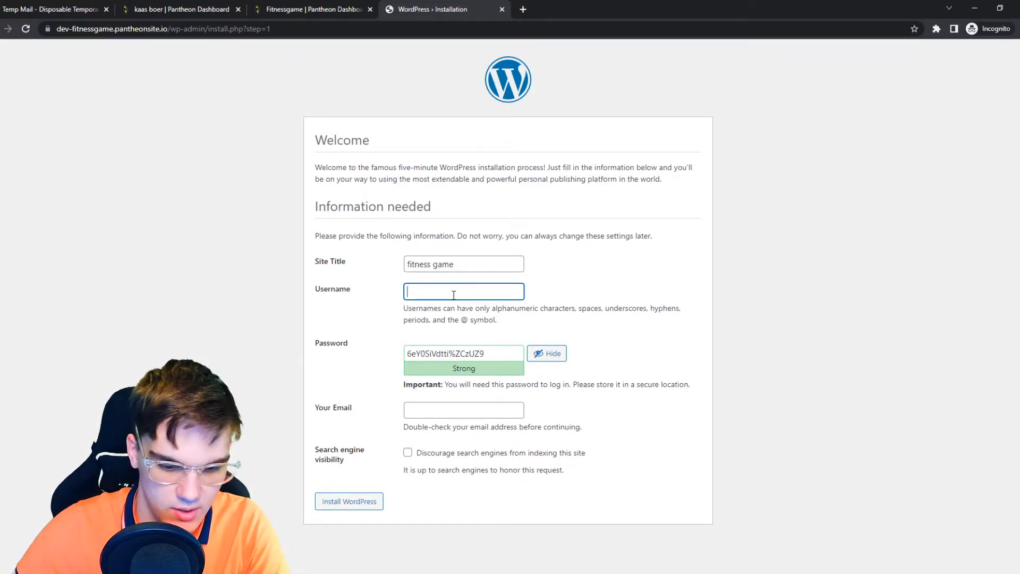
type("henk")
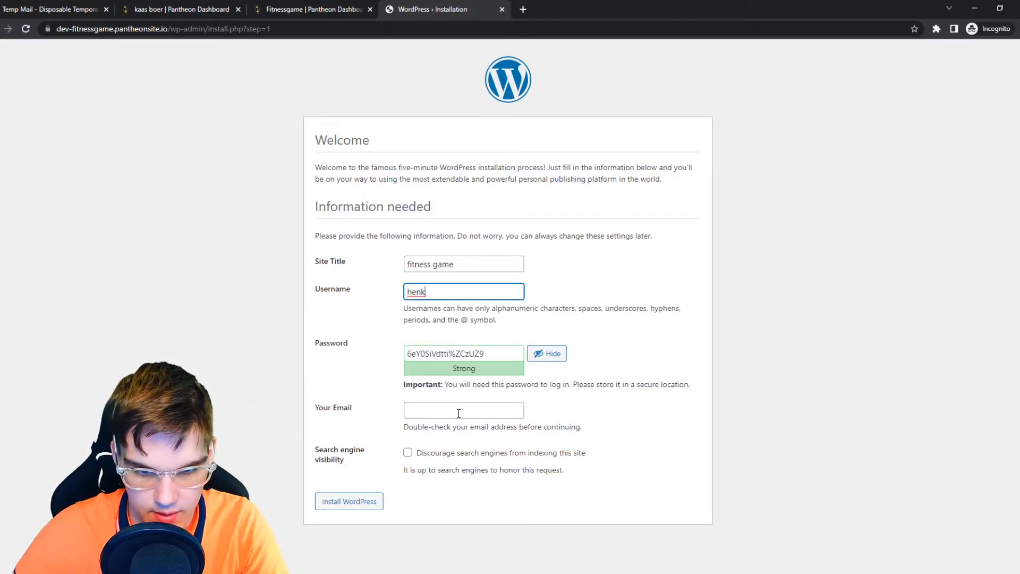
left_click(459, 413)
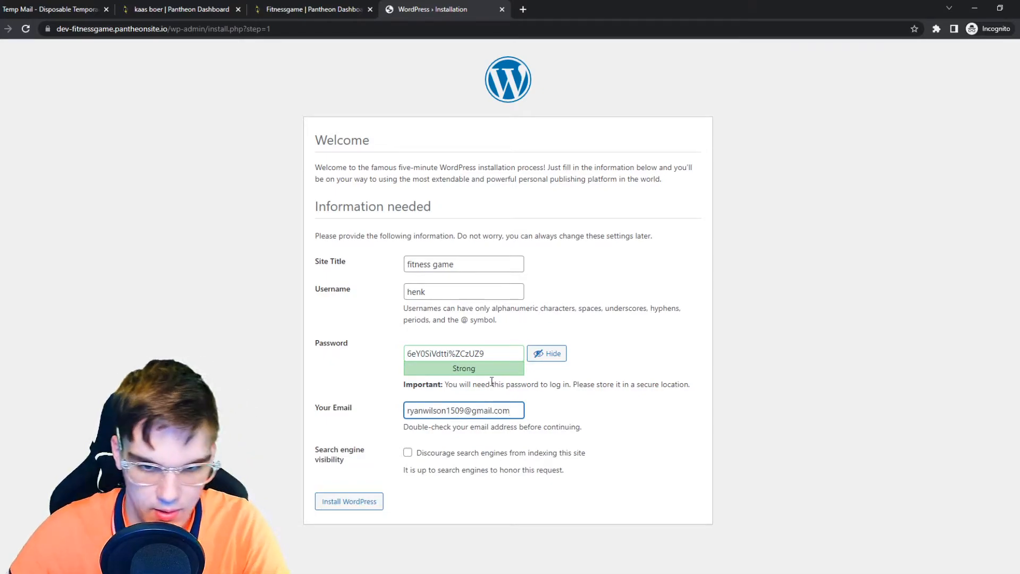
left_click_drag(493, 355, 358, 360)
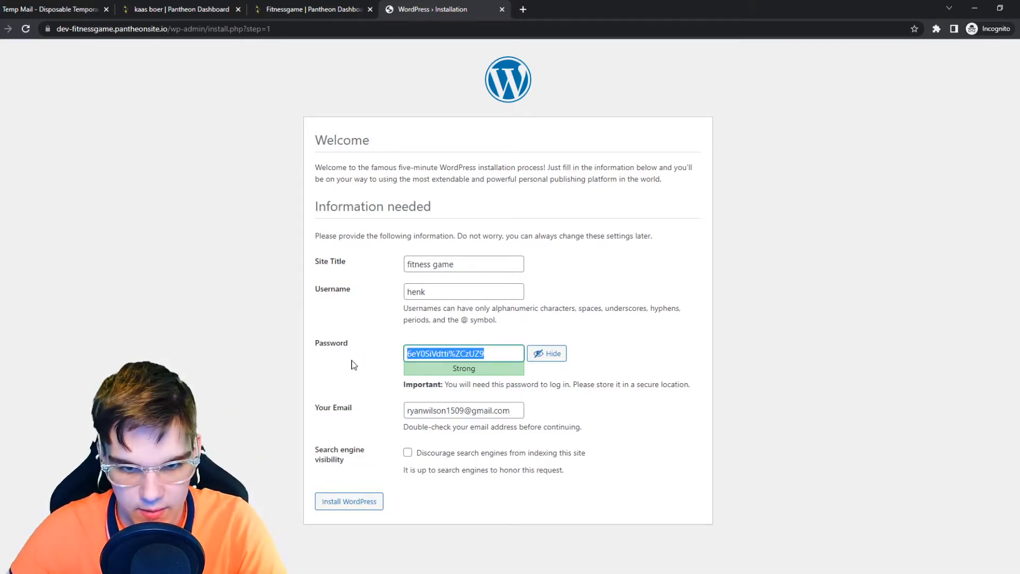
left_click(348, 500)
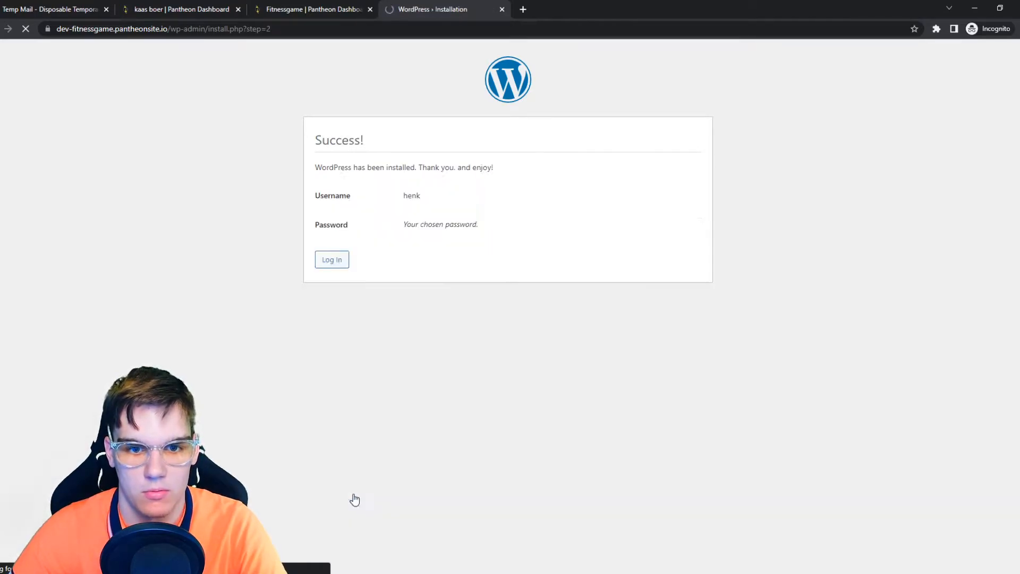
Step: Log in to the WordPress admin as henk, pasting the account password
left_click(334, 262)
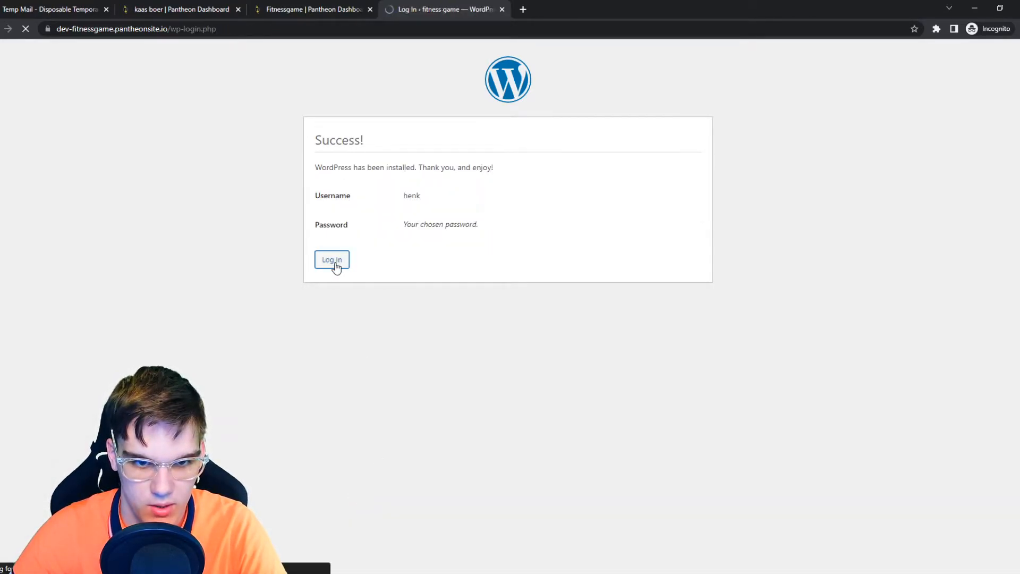
left_click(410, 264)
key("ctrl+v")
left_click(405, 226)
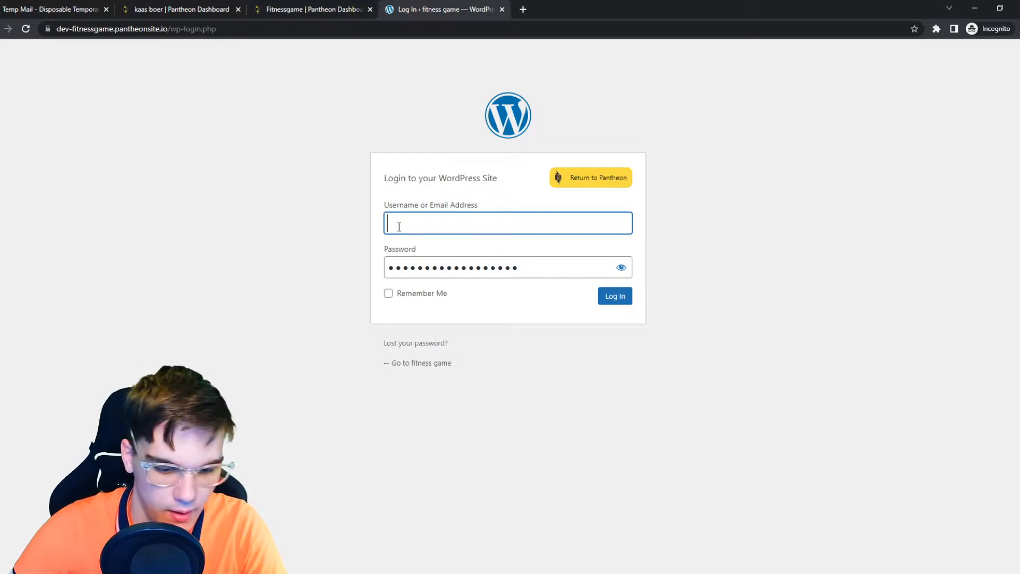
type("henk")
left_click(609, 296)
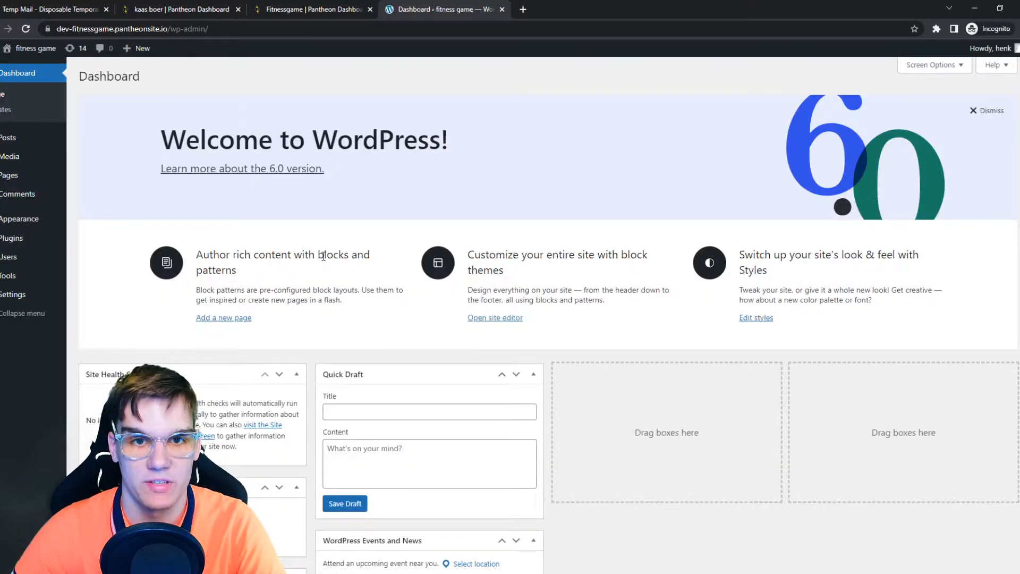
Step: Open the site's front end in a new tab and look over the page
middle_click(8, 52)
left_click(532, 16)
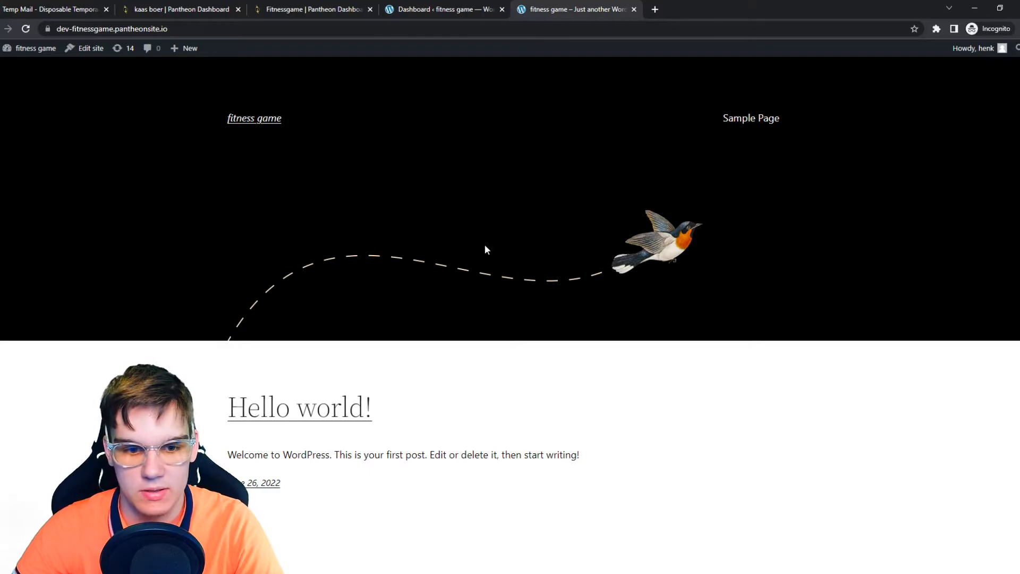
scroll(481, 247, "down", 3)
scroll(471, 297, "up", 3)
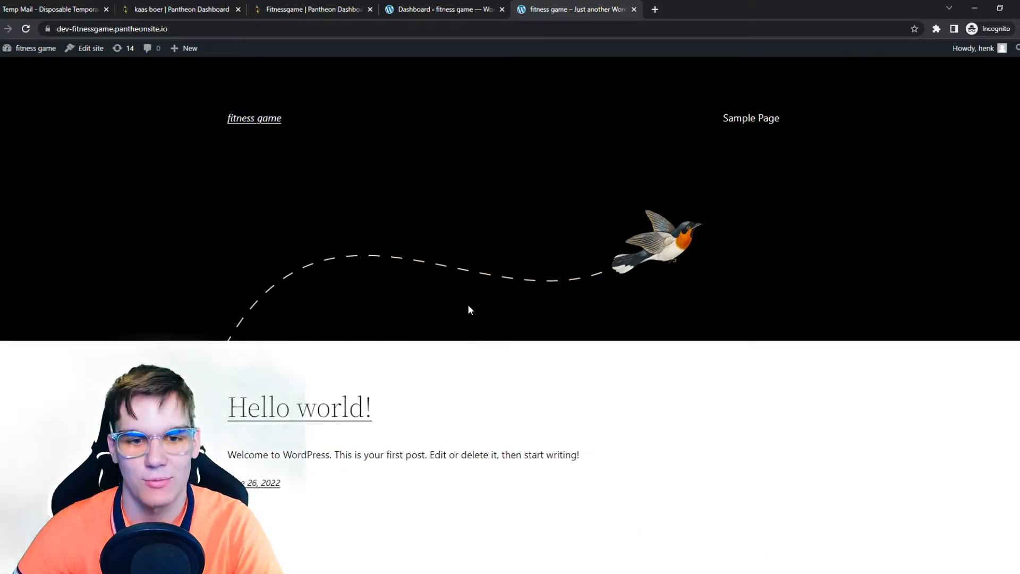
Step: Go to Add Plugins in the admin and search for astra
left_click(494, 9)
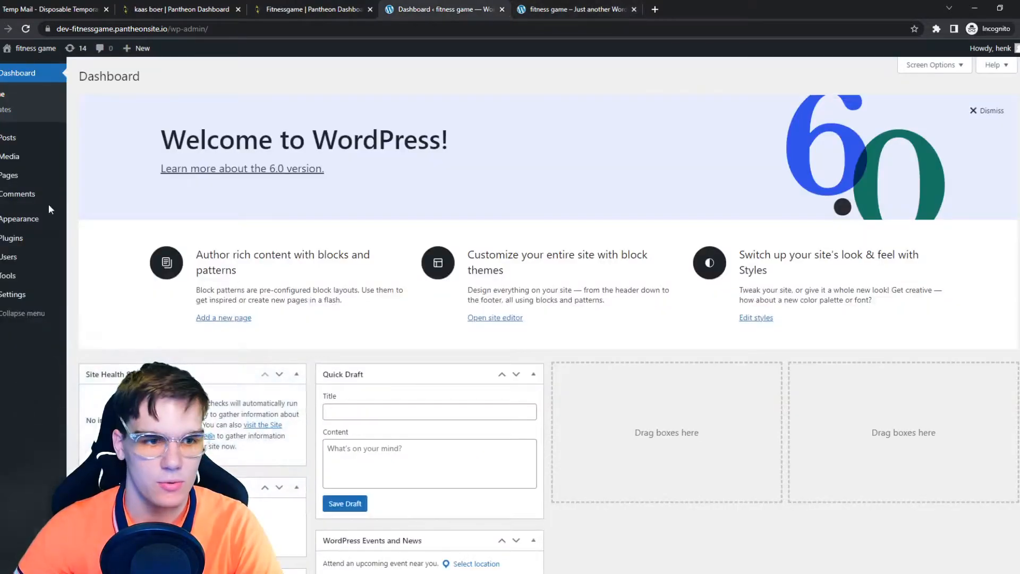
left_click(8, 238)
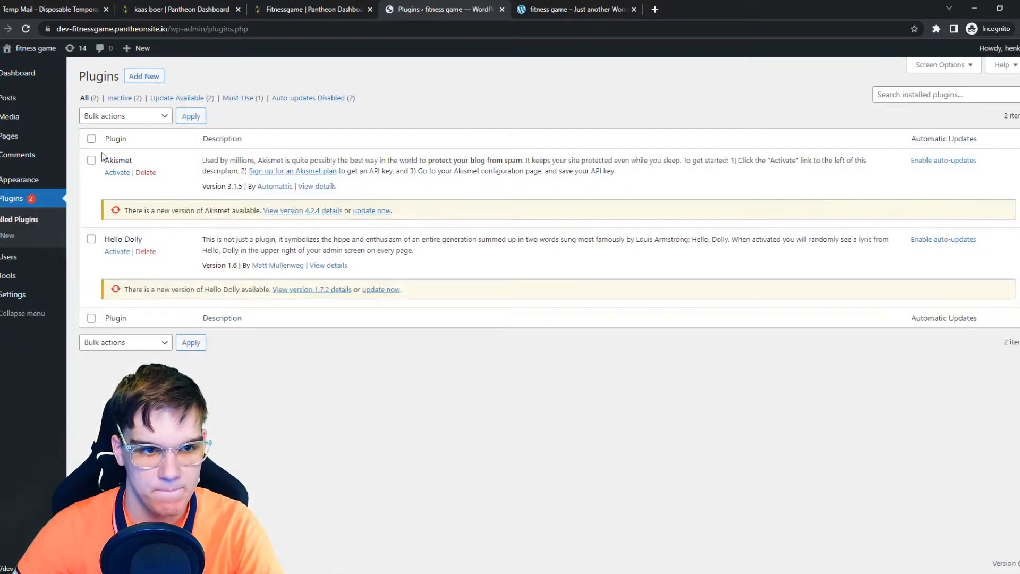
left_click(137, 78)
left_click(885, 109)
type("astr")
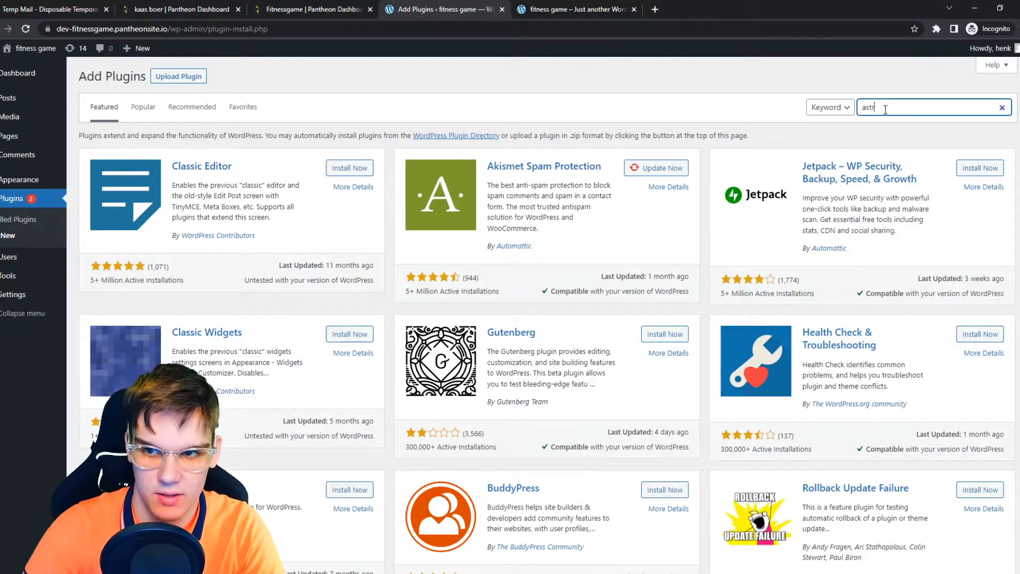
type("a")
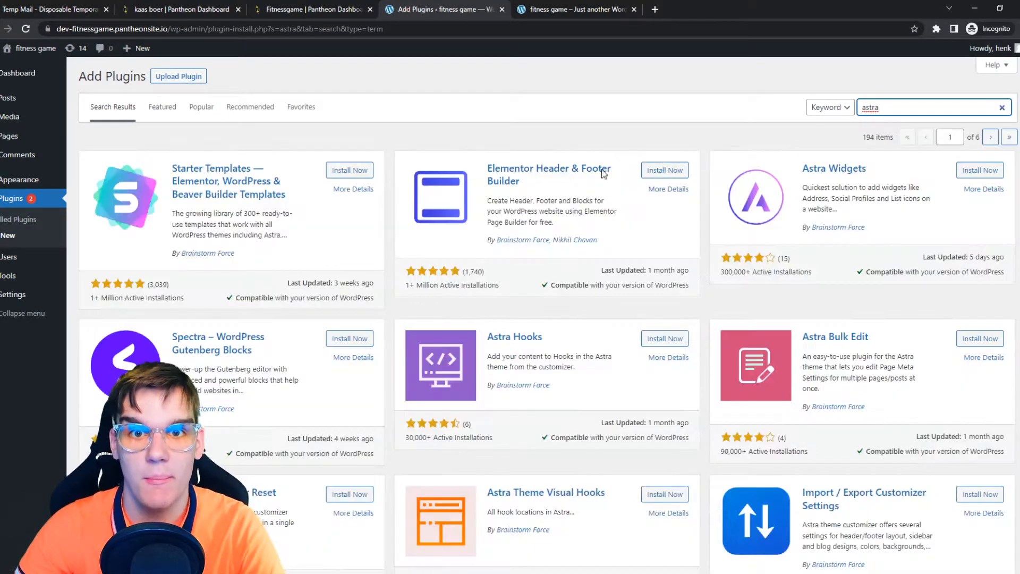
Step: Install and activate the Starter Templates plugin
left_click(366, 171)
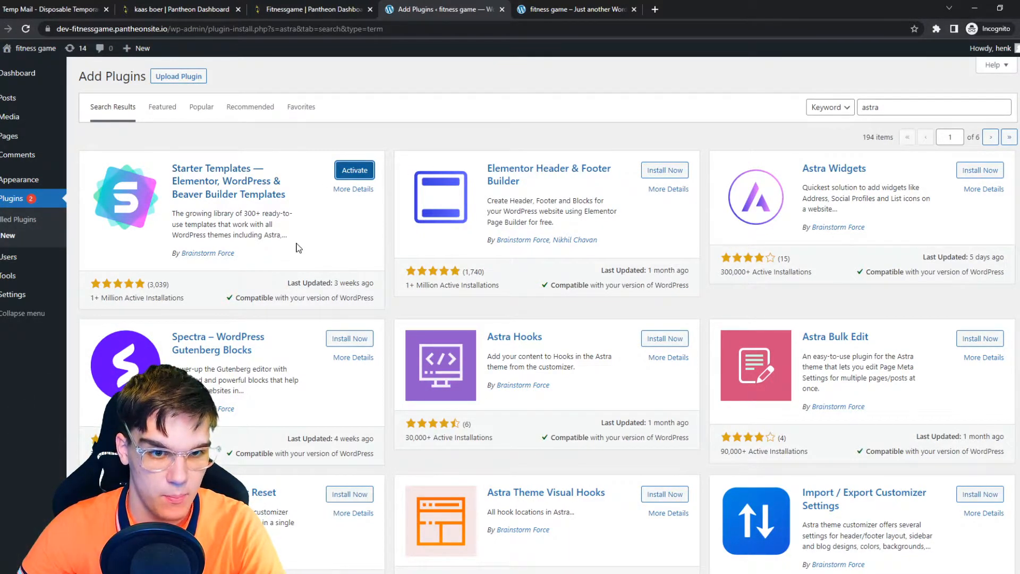
left_click(355, 168)
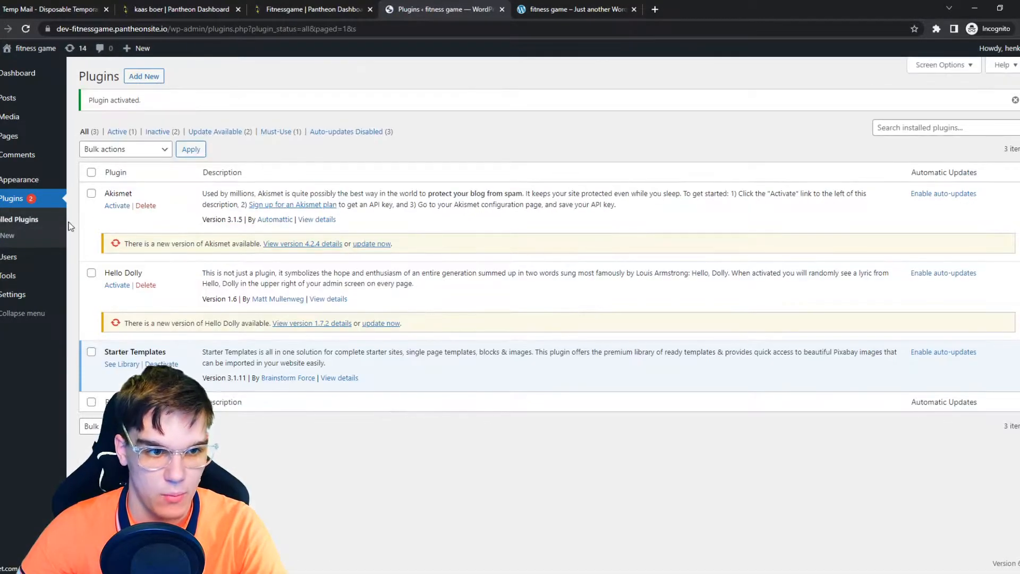
mouse_move(15, 182)
left_click(88, 212)
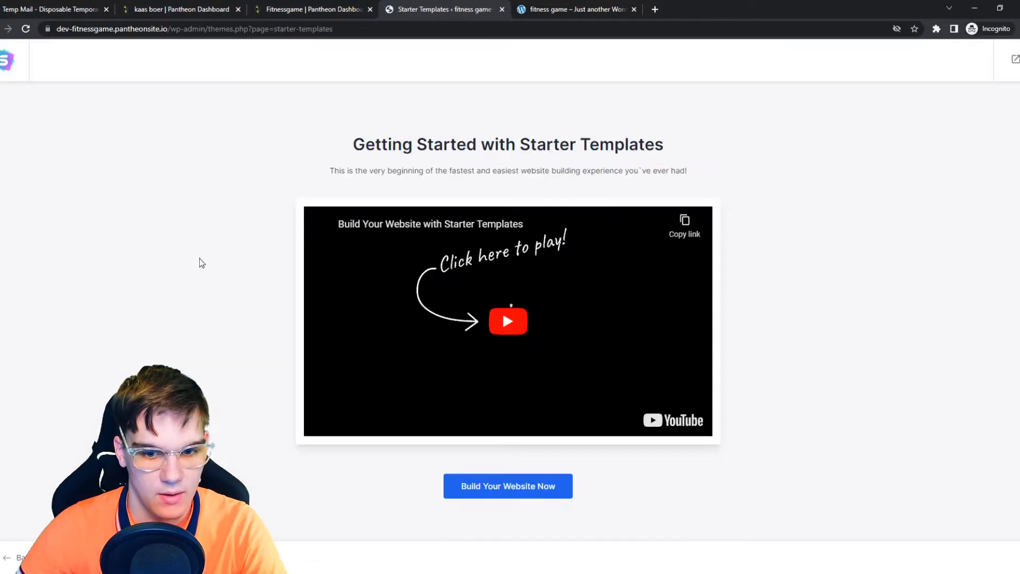
left_click(0, 29)
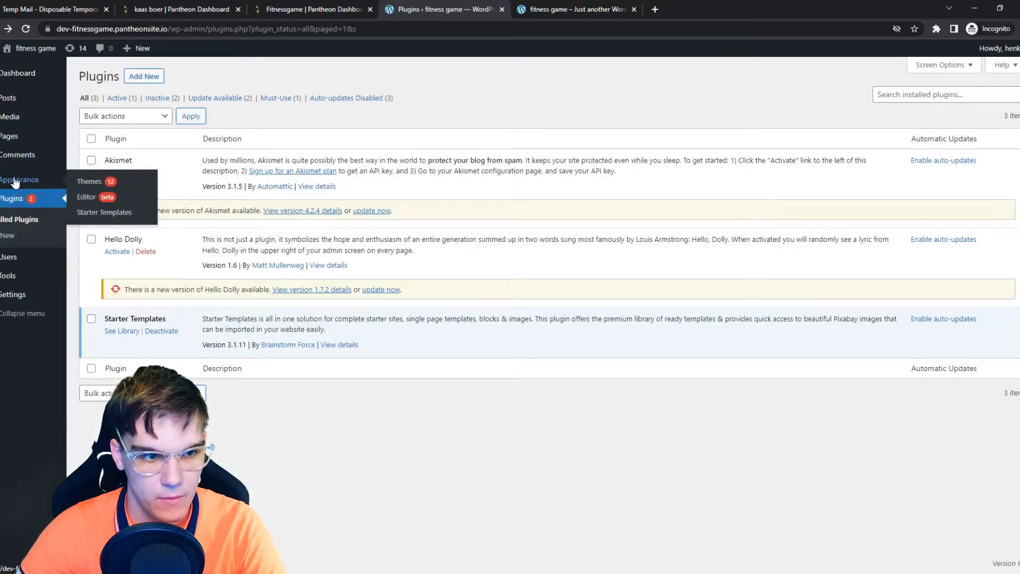
Step: Add a new theme by searching for astra, then install and activate the Astra theme
left_click(13, 182)
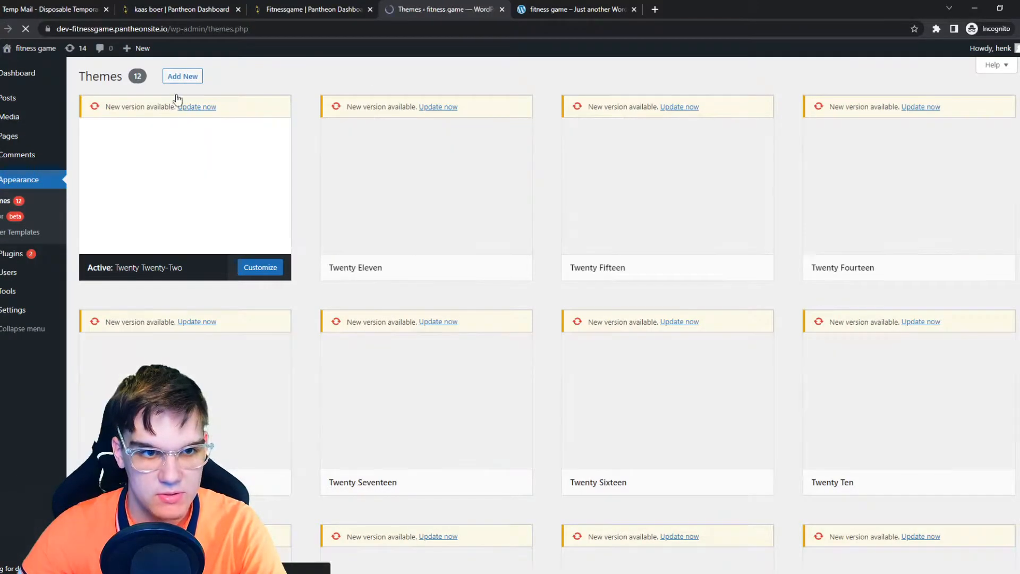
left_click(179, 78)
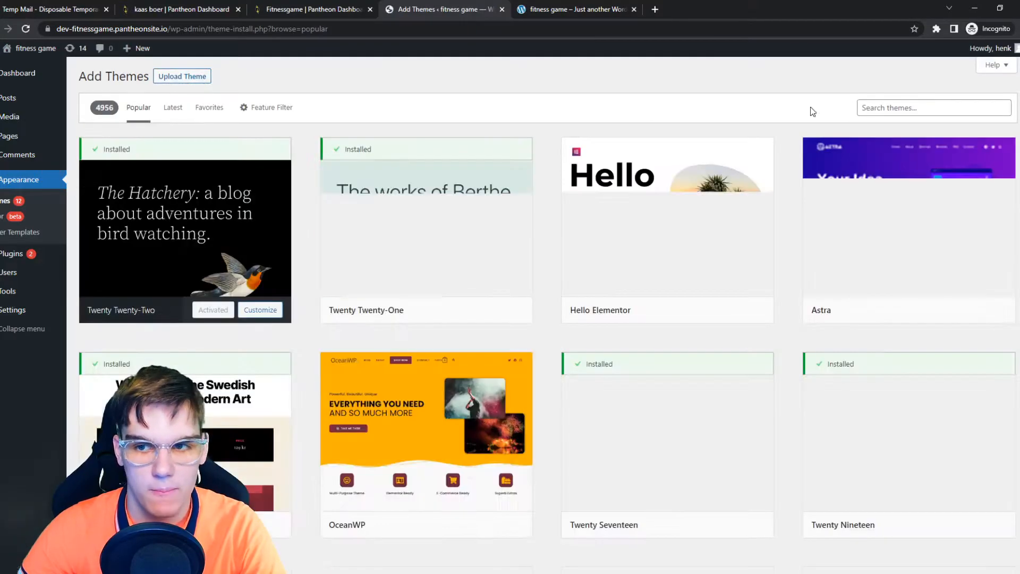
left_click(885, 109)
type("astra")
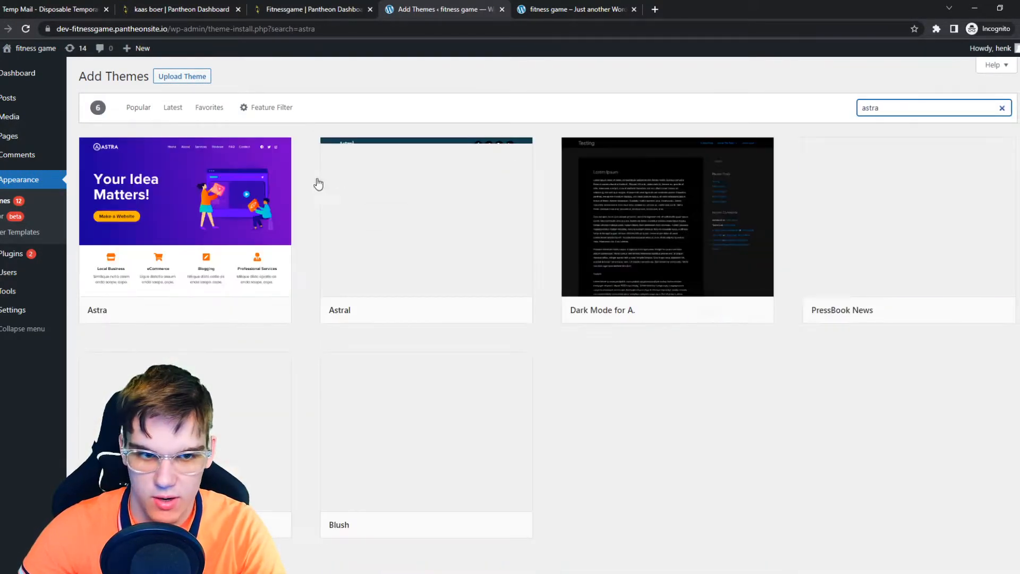
left_click(212, 310)
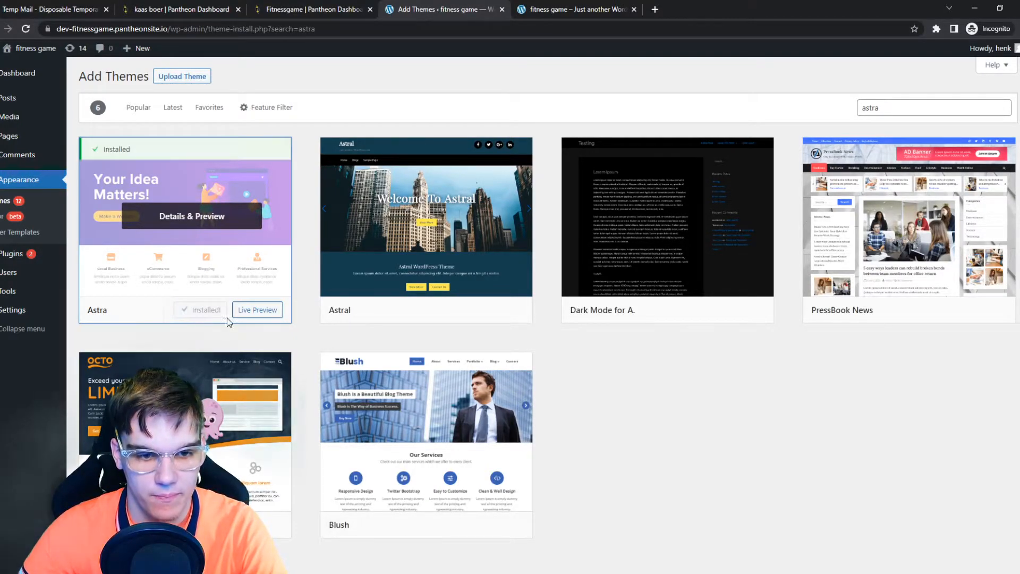
left_click(208, 311)
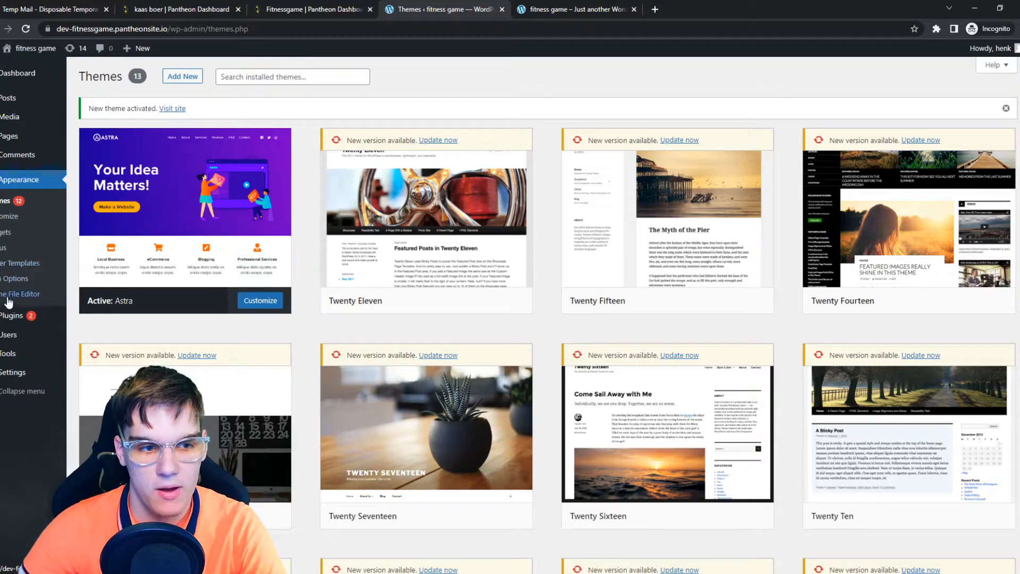
Step: Open the Starter Templates library and start building a website with the Elementor page builder
left_click(7, 316)
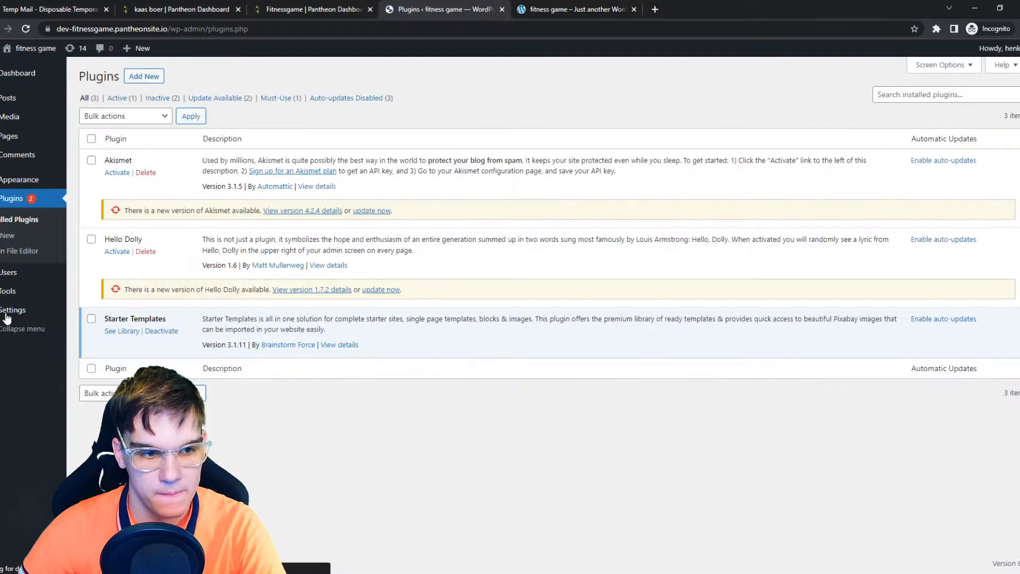
left_click(120, 335)
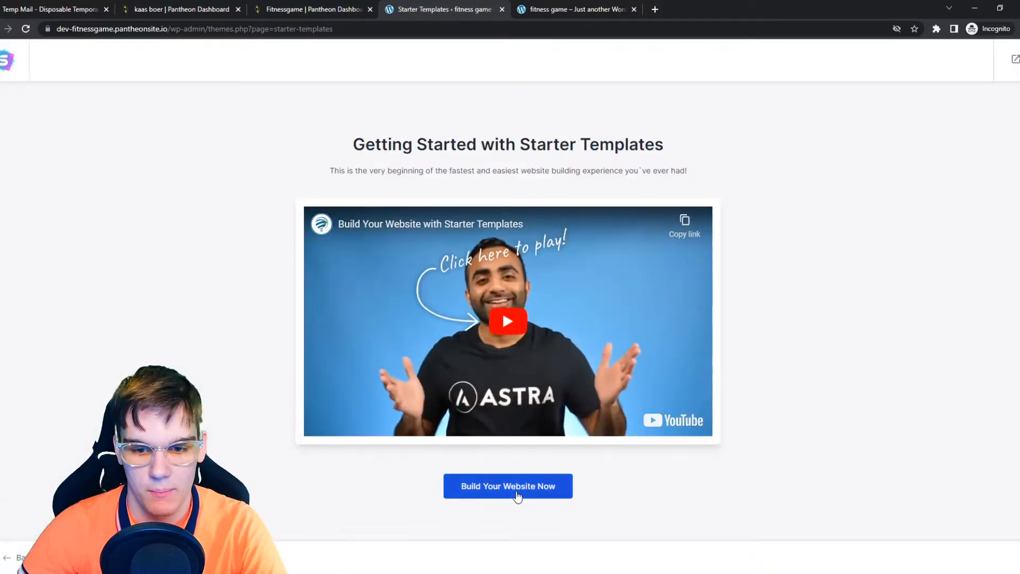
left_click(510, 486)
left_click(501, 333)
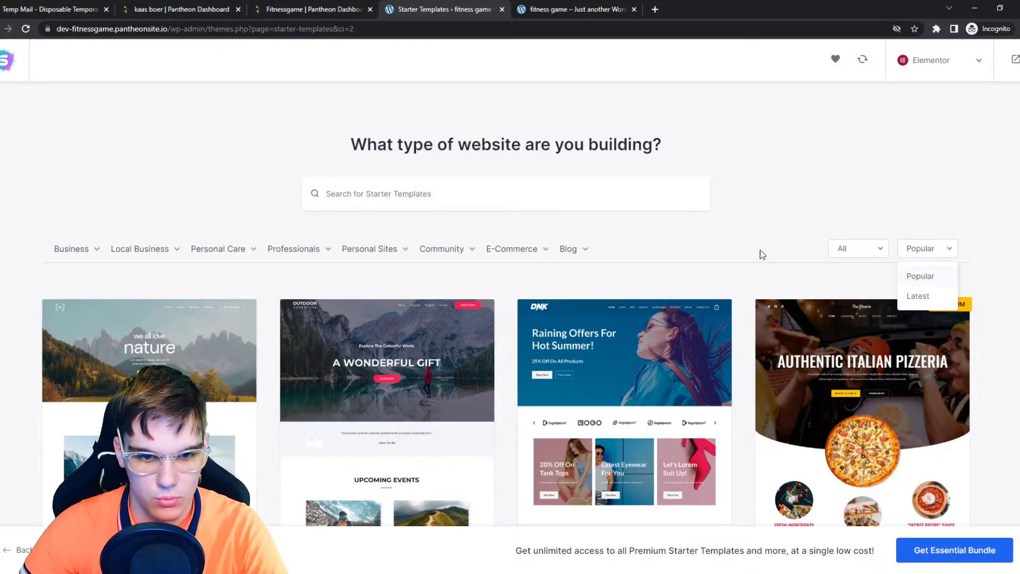
Step: Browse the starter templates and select the Cycle Shop template
scroll(500, 280, "down", 10)
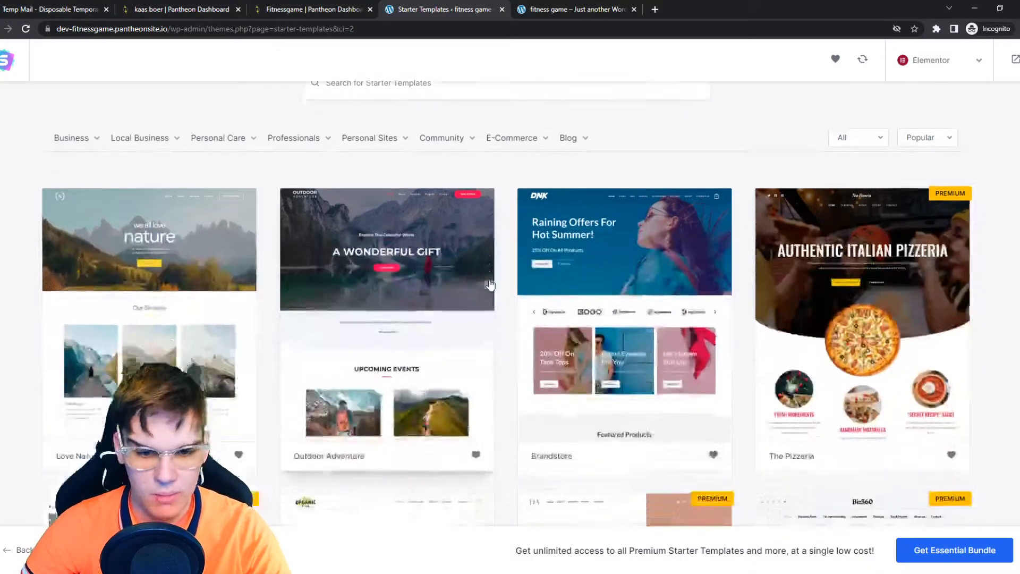
scroll(485, 294, "up", 3)
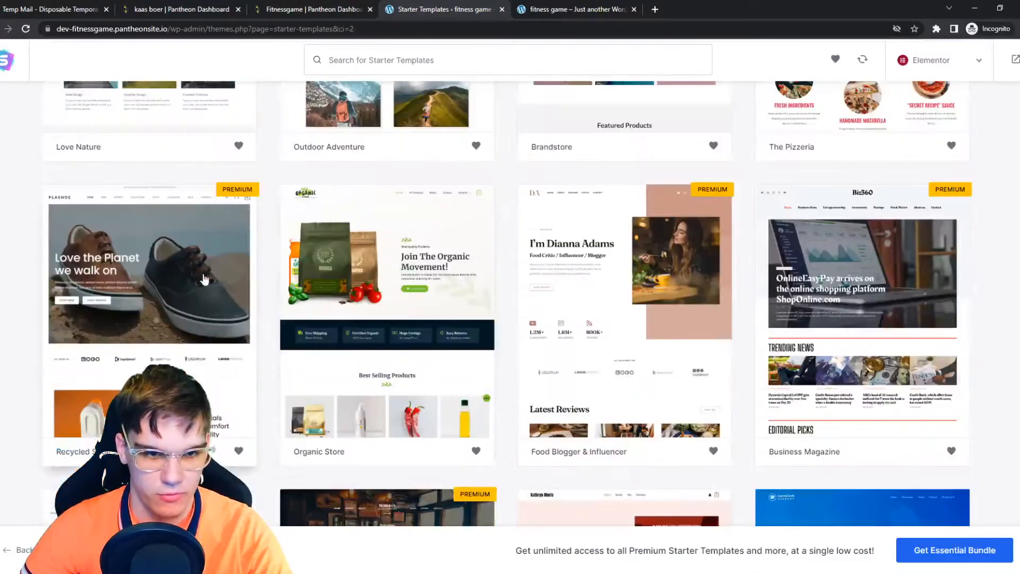
scroll(445, 288, "down", 4)
scroll(444, 287, "down", 10)
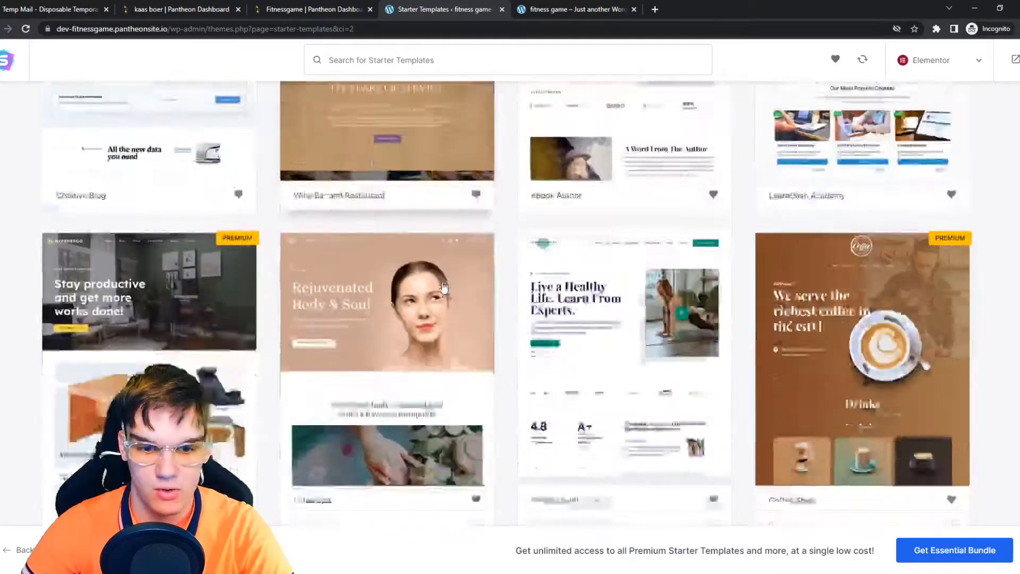
scroll(565, 230, "down", 4)
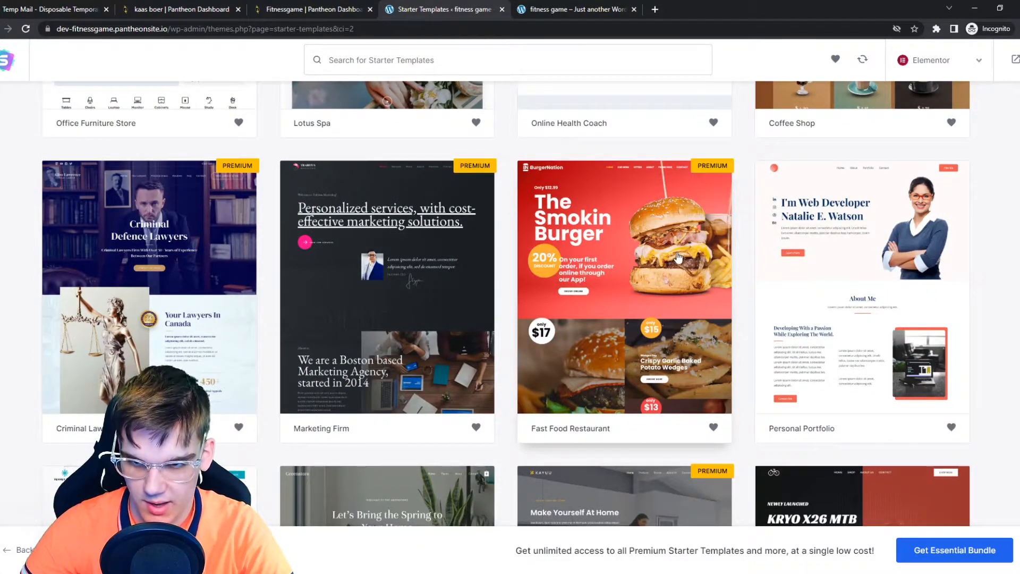
scroll(676, 260, "down", 7)
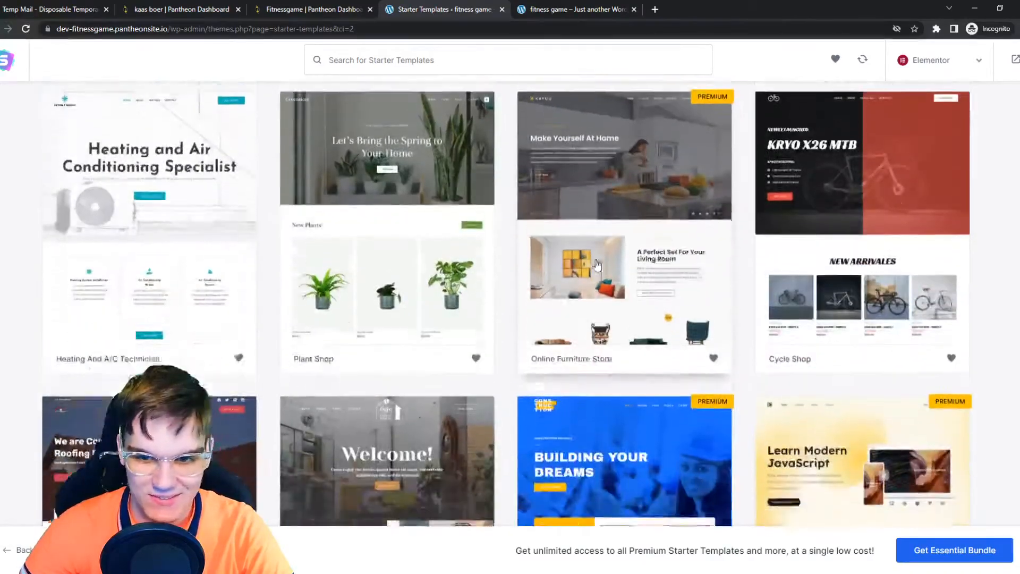
scroll(591, 280, "up", 2)
scroll(593, 283, "down", 2)
scroll(667, 321, "up", 1)
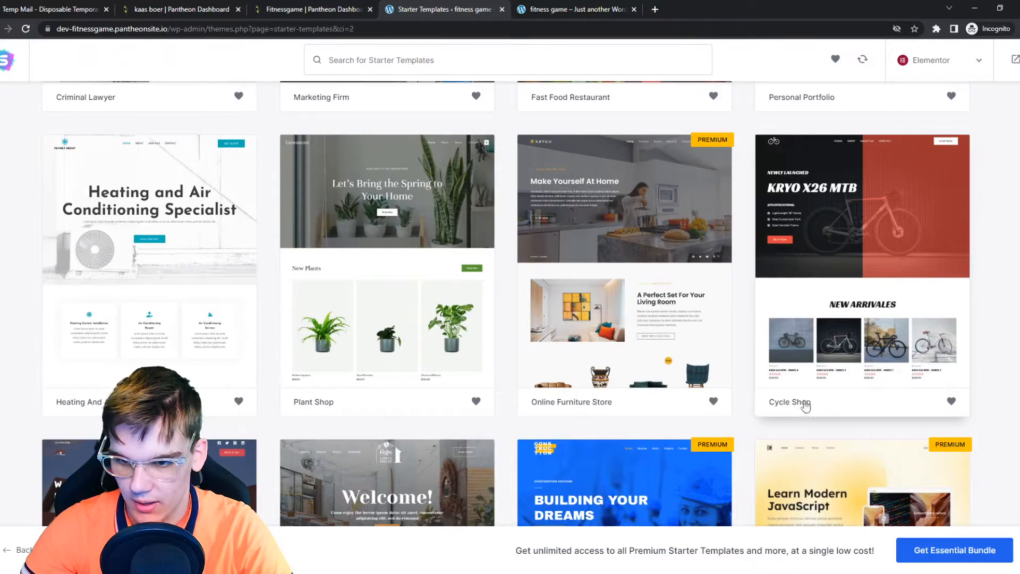
left_click(856, 309)
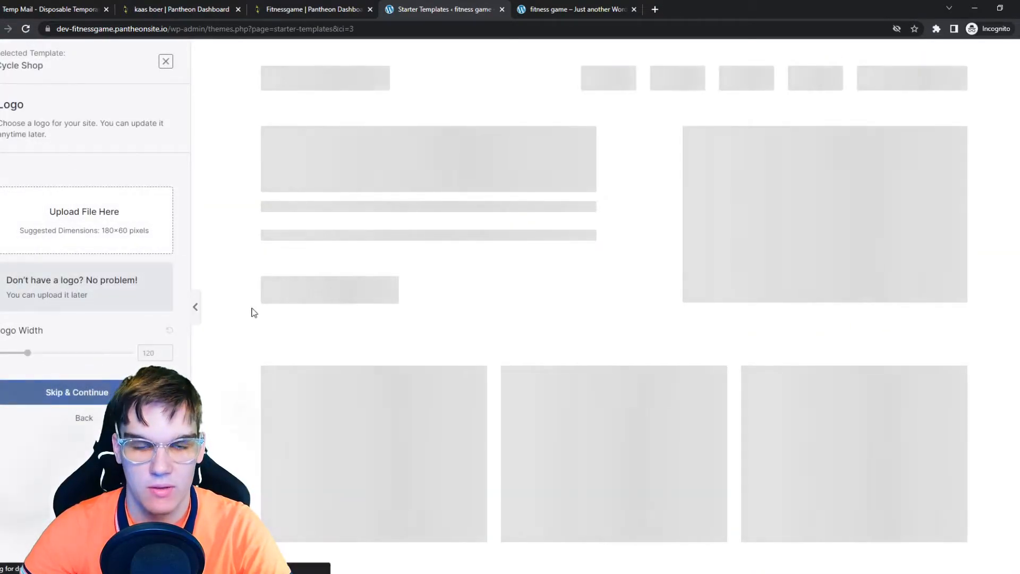
Step: Skip the logo upload and continue with the default colours and fonts
left_click(90, 392)
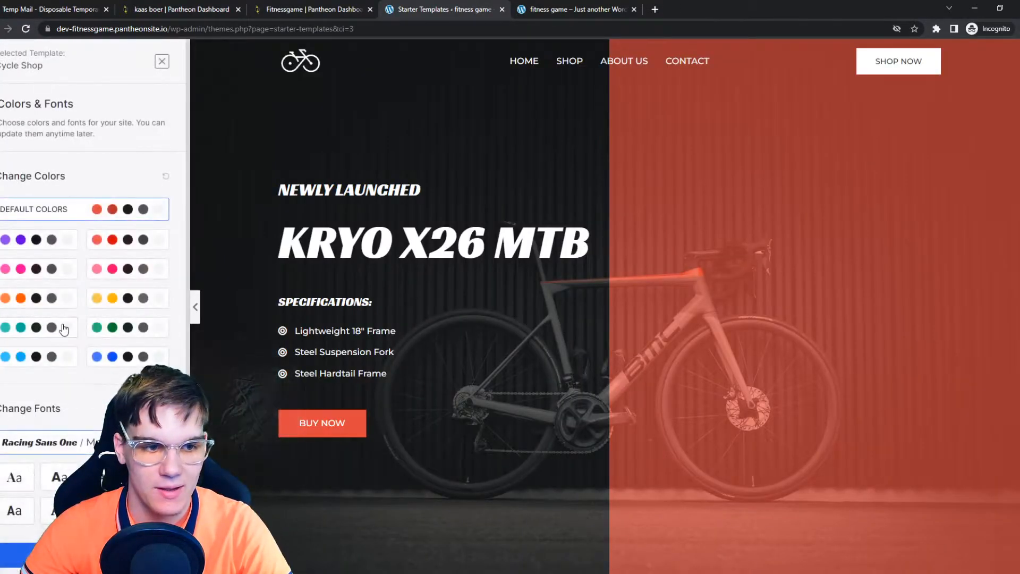
scroll(57, 388, "down", 1)
scroll(57, 389, "down", 1)
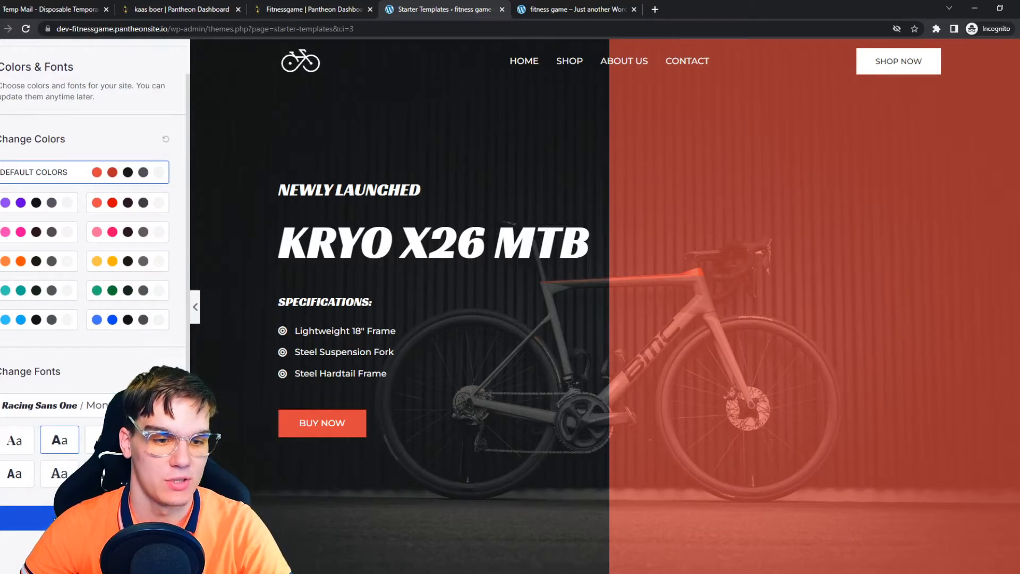
left_click(48, 521)
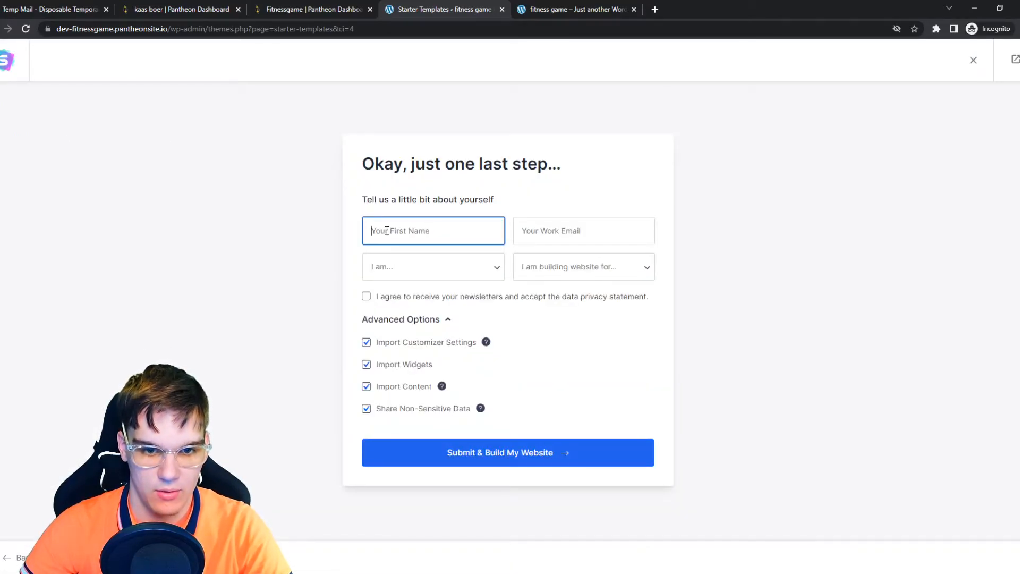
Step: Fill in the first name and work e-mail, choose Intermediate and Myself/My Company, accept the newsletter terms, and submit to build
left_click(569, 230)
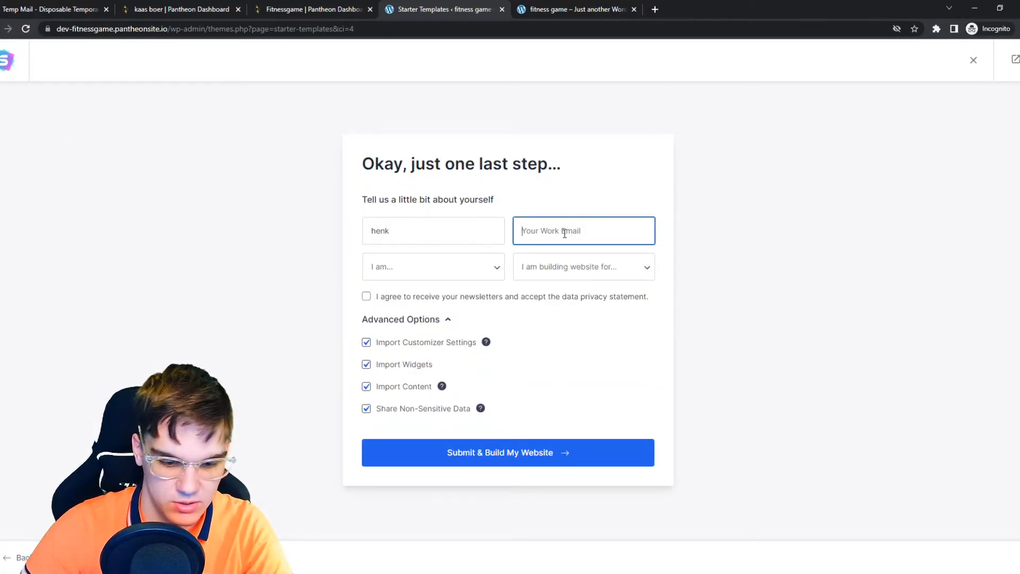
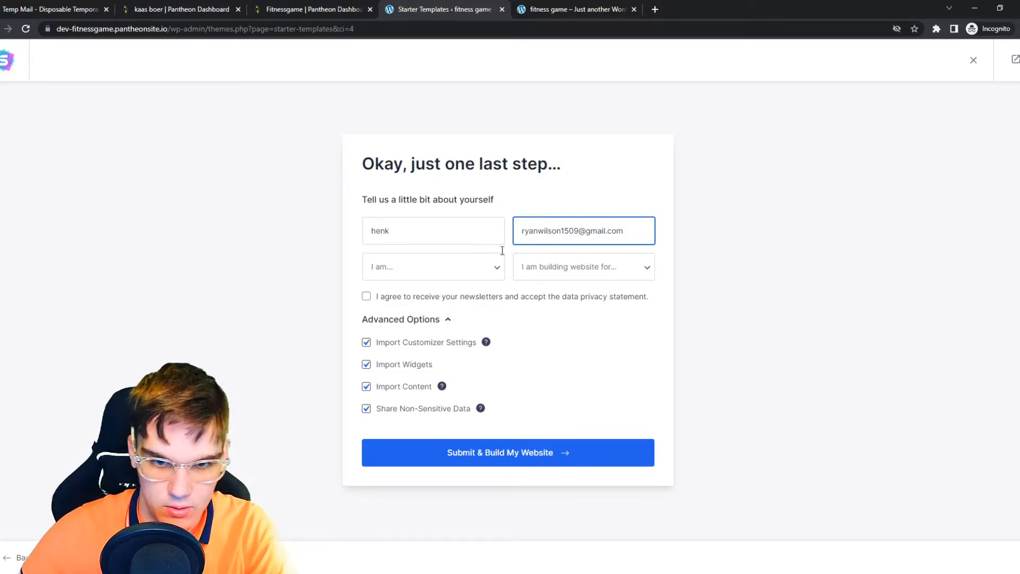
left_click(478, 267)
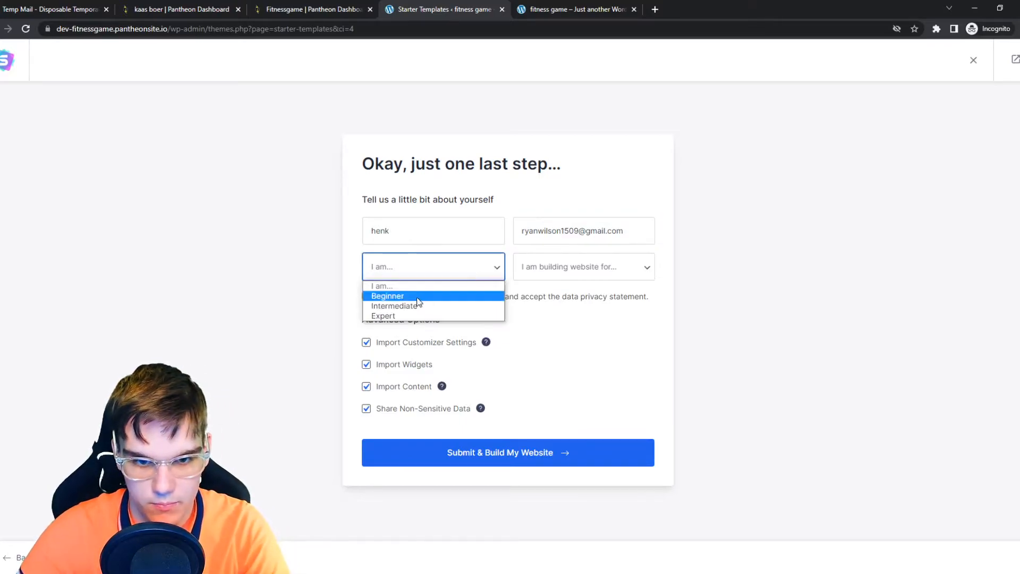
left_click(413, 315)
key("Tab")
key("space")
left_click(410, 268)
left_click(410, 303)
left_click(579, 273)
left_click(569, 296)
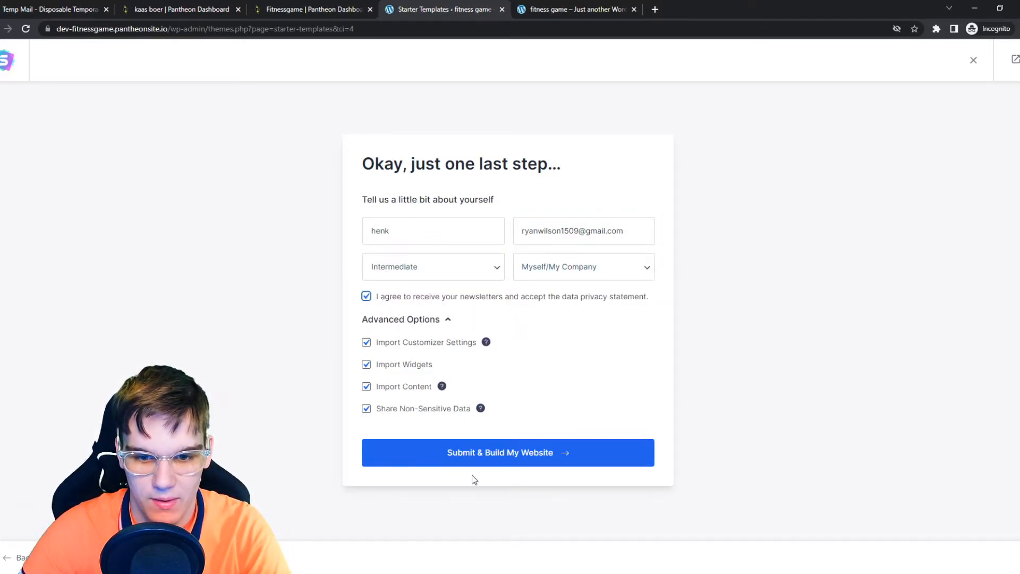
left_click(477, 462)
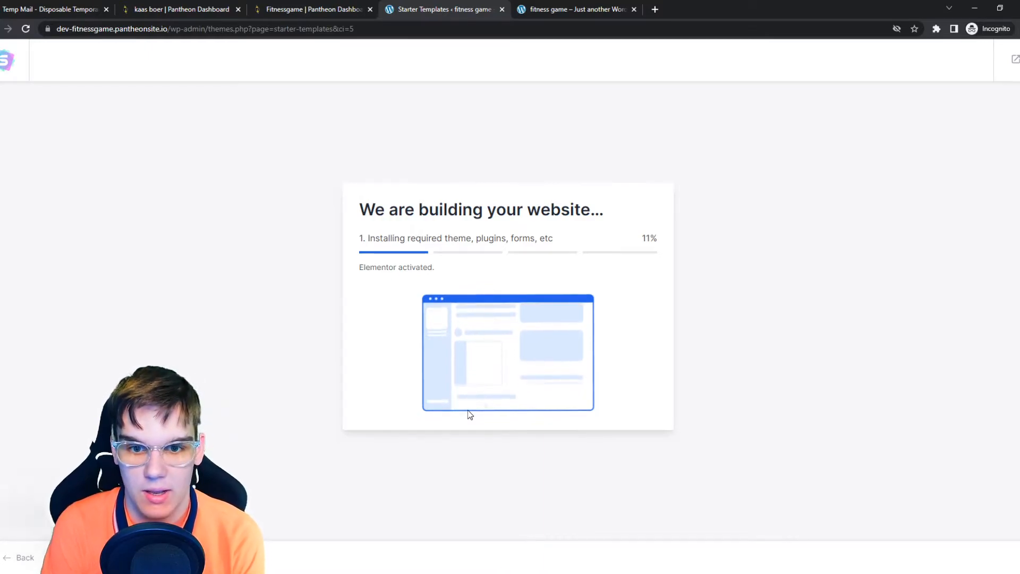
Step: Check the site's front-end tab while the template import runs, then return to the build progress
left_click(571, 9)
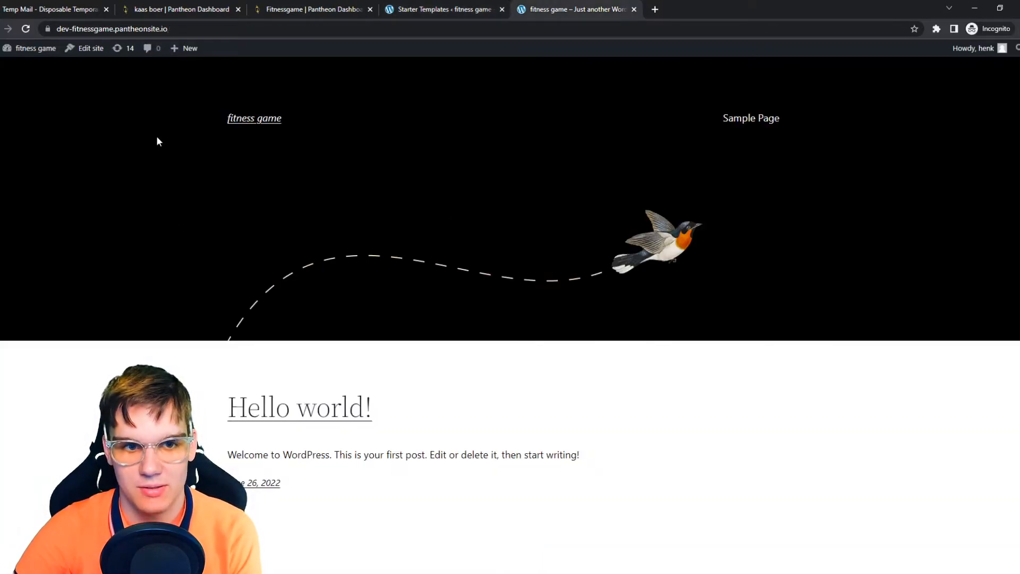
scroll(331, 279, "down", 3)
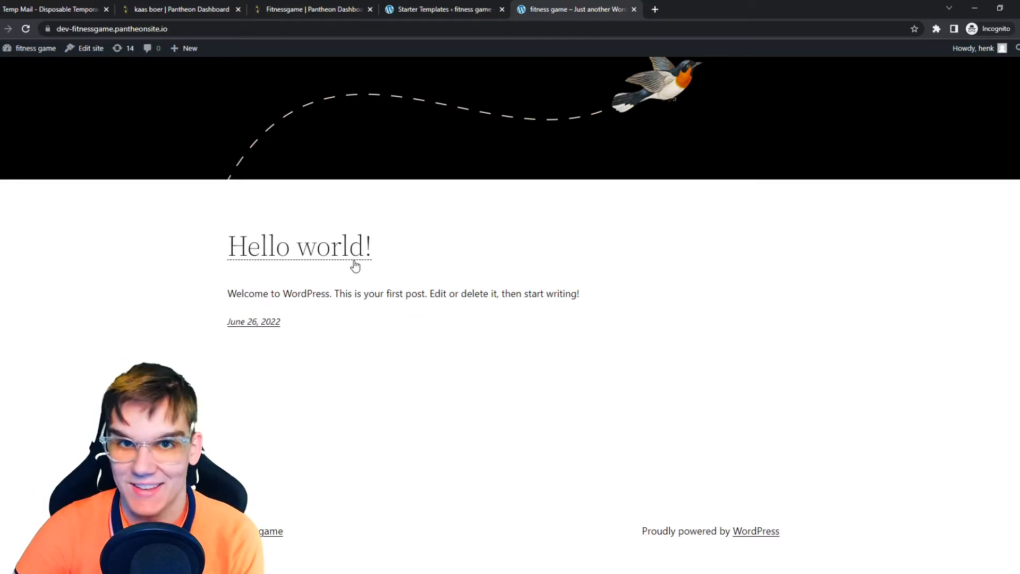
scroll(353, 279, "up", 3)
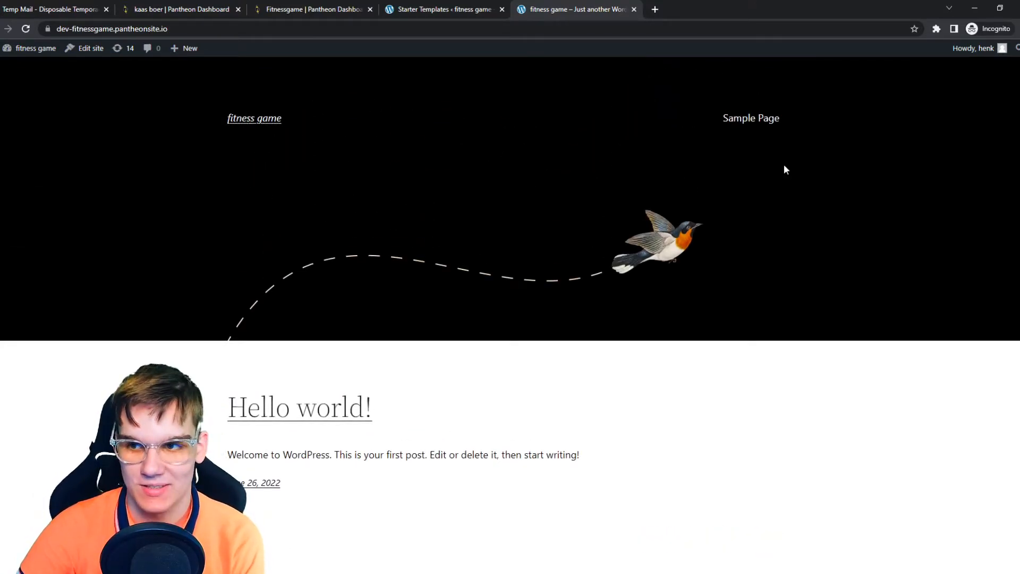
scroll(635, 361, "down", 3)
left_click(487, 7)
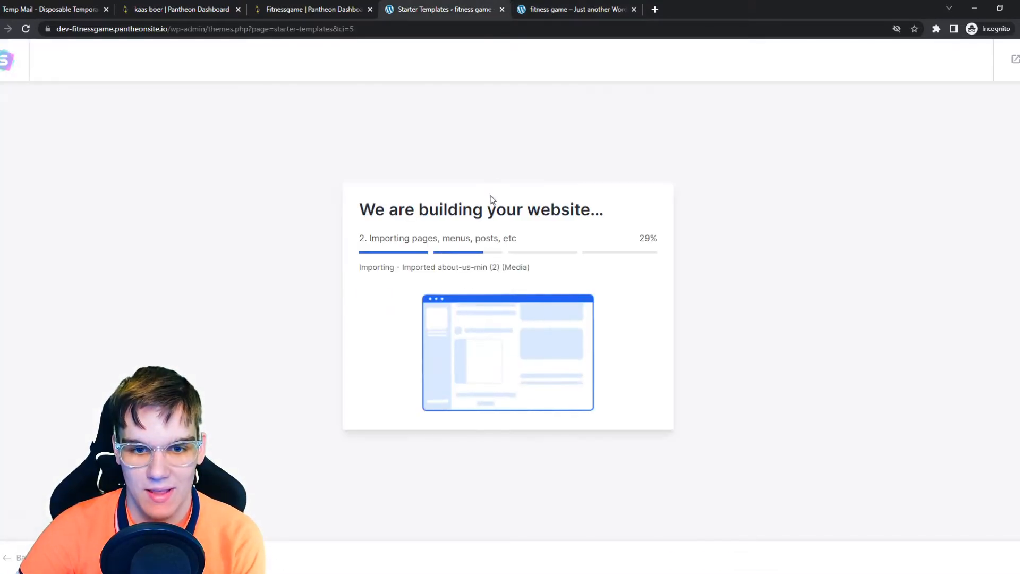
Step: Open the finished website and scroll through its new home page
left_click_drag(373, 237, 503, 238)
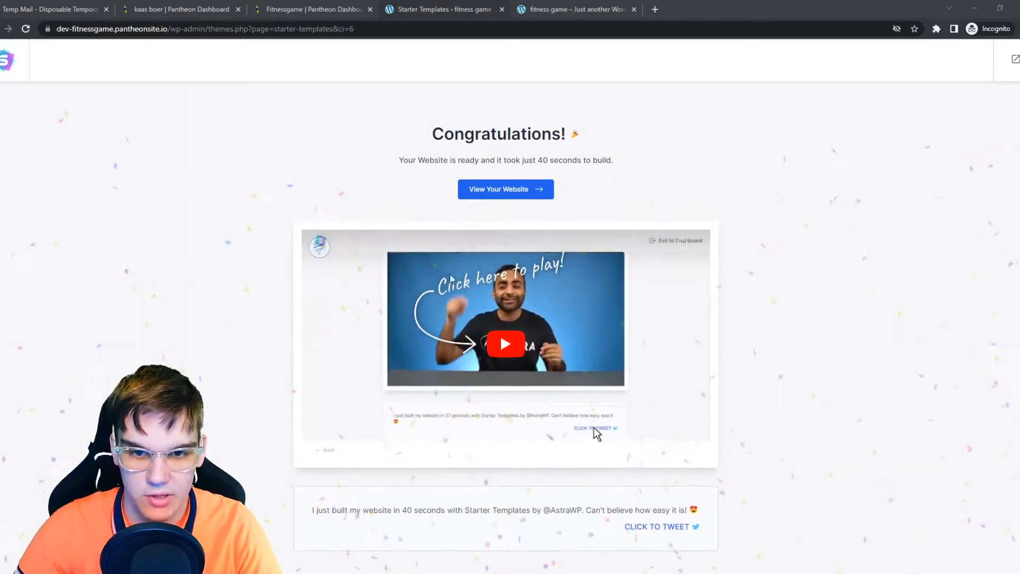
left_click(504, 194)
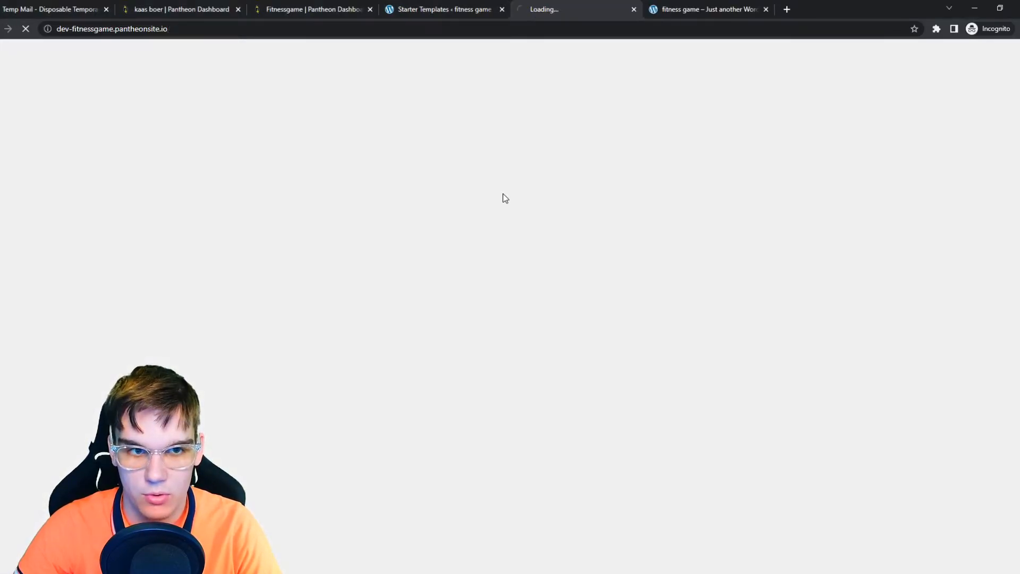
left_click(765, 9)
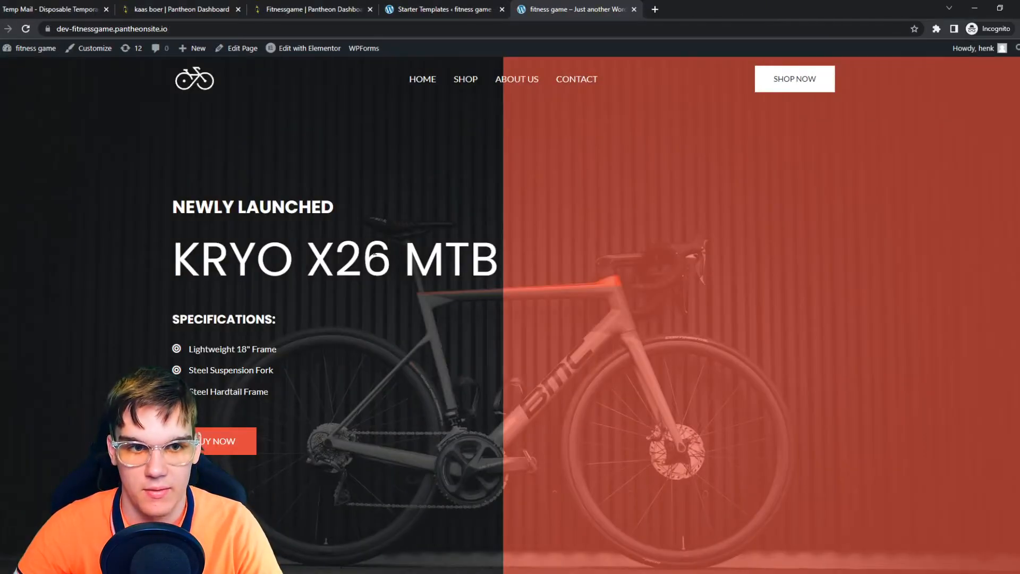
scroll(364, 393, "down", 8)
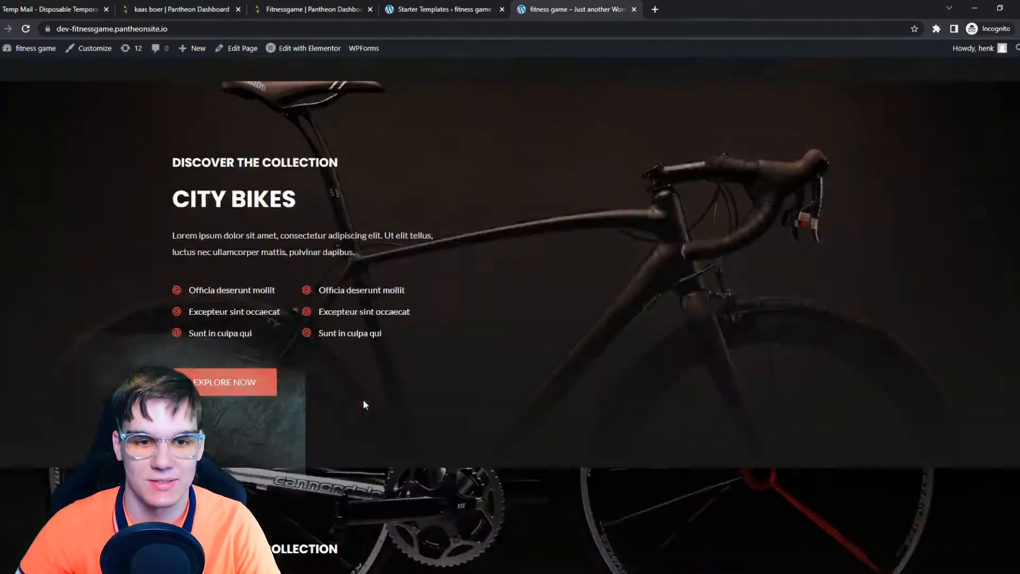
Step: Open the home page in the Elementor editor and close the Navigator panel
scroll(363, 405, "up", 10)
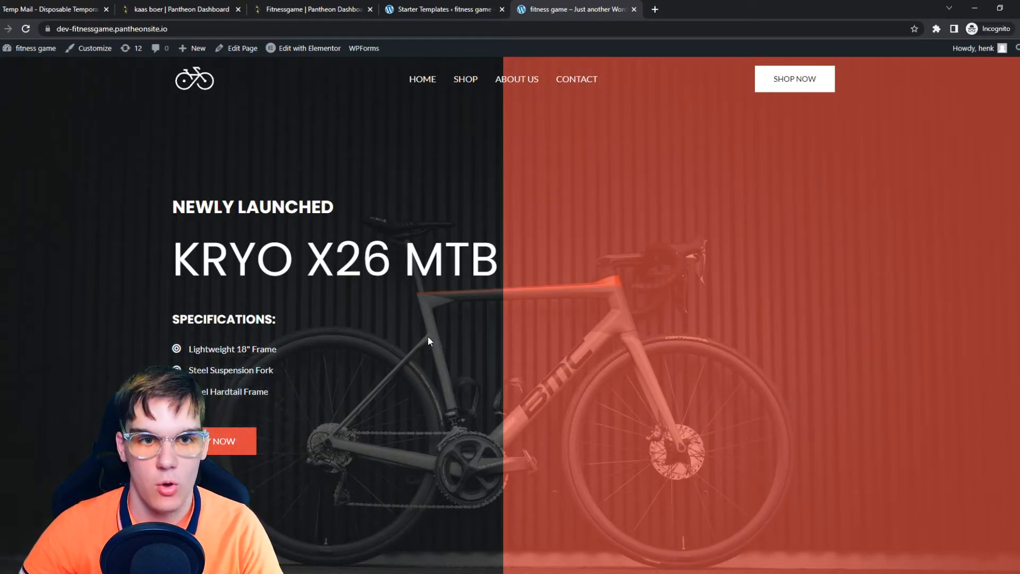
left_click(292, 48)
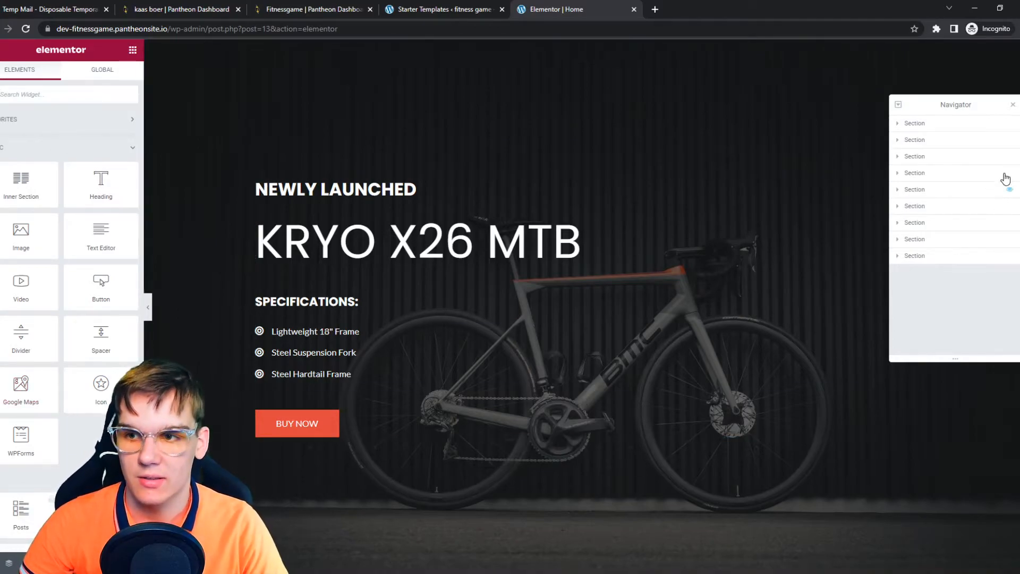
left_click(1012, 105)
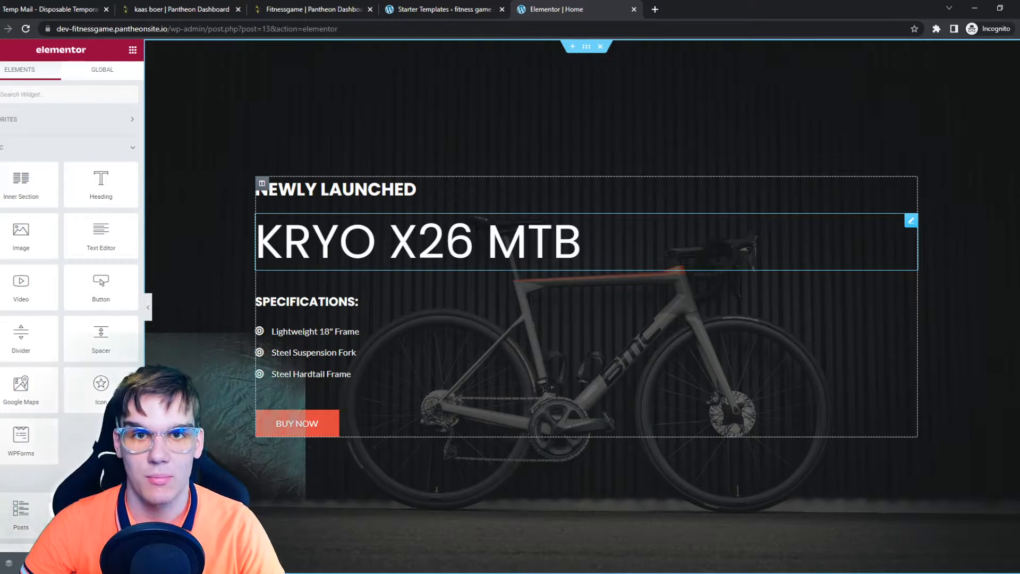
Step: Replace the hero section's background image with a free stock image found by searching "fitness"
scroll(57, 288, "down", 3)
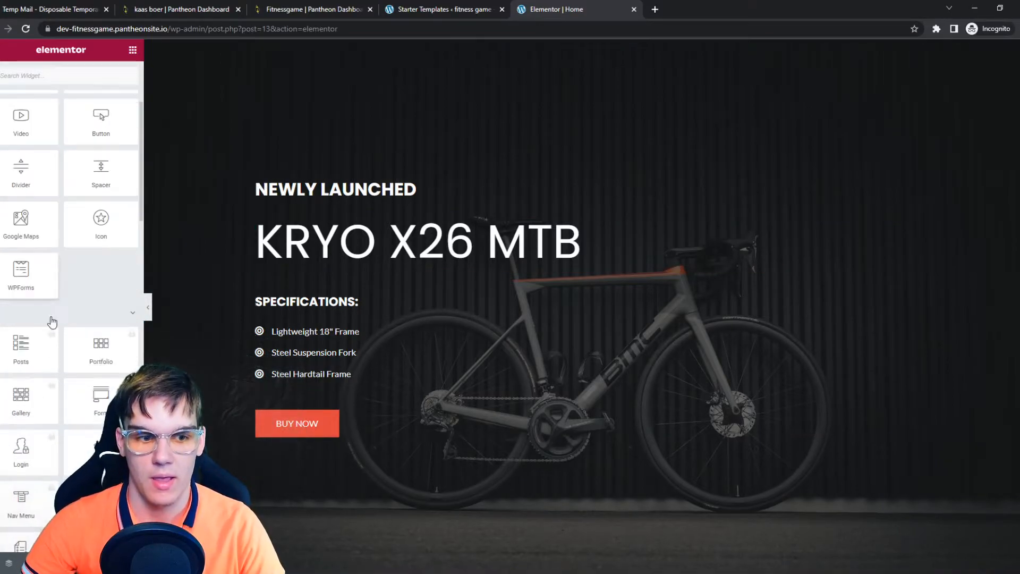
scroll(49, 243, "up", 3)
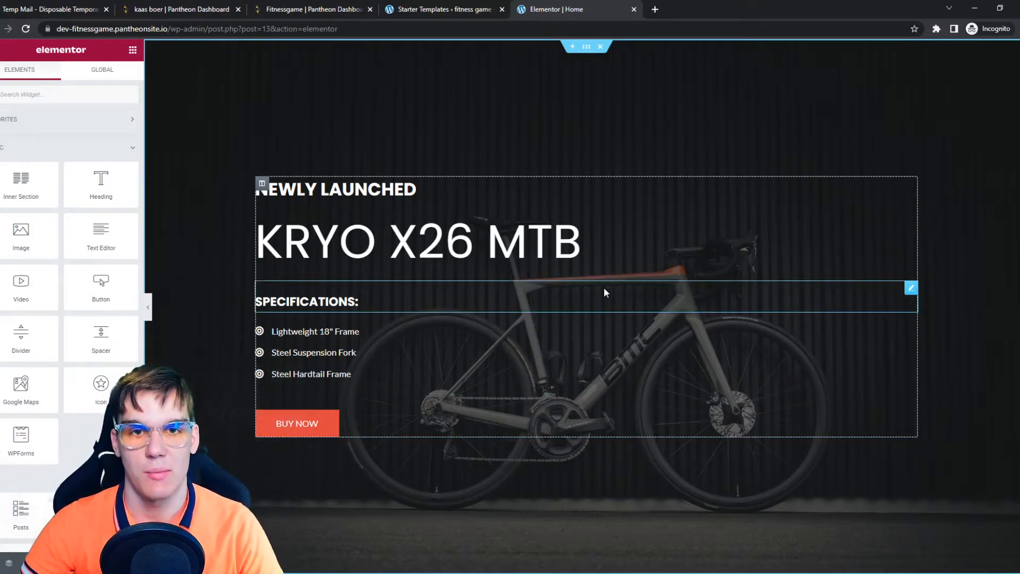
scroll(604, 287, "down", 5)
scroll(589, 283, "up", 5)
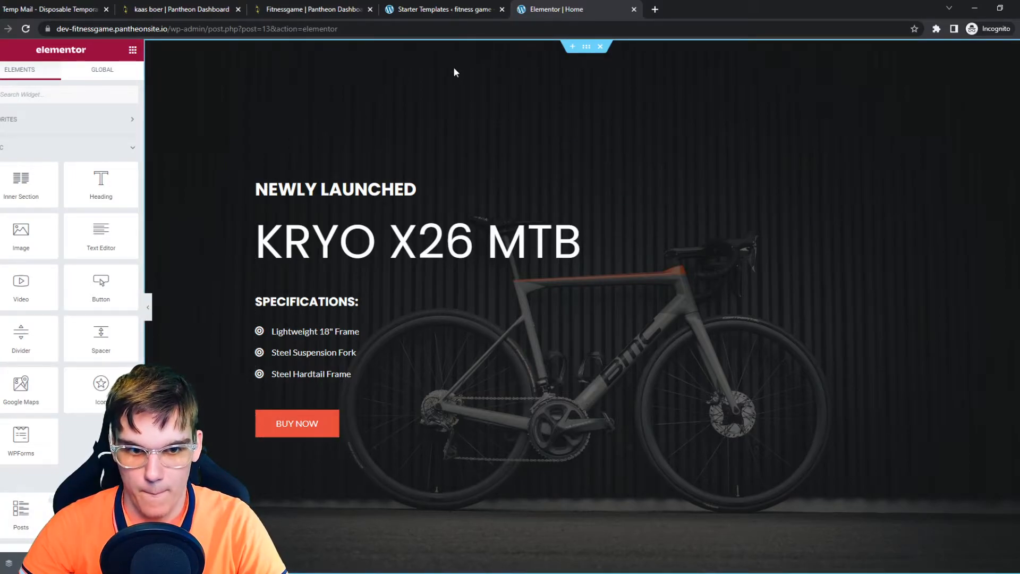
left_click(586, 49)
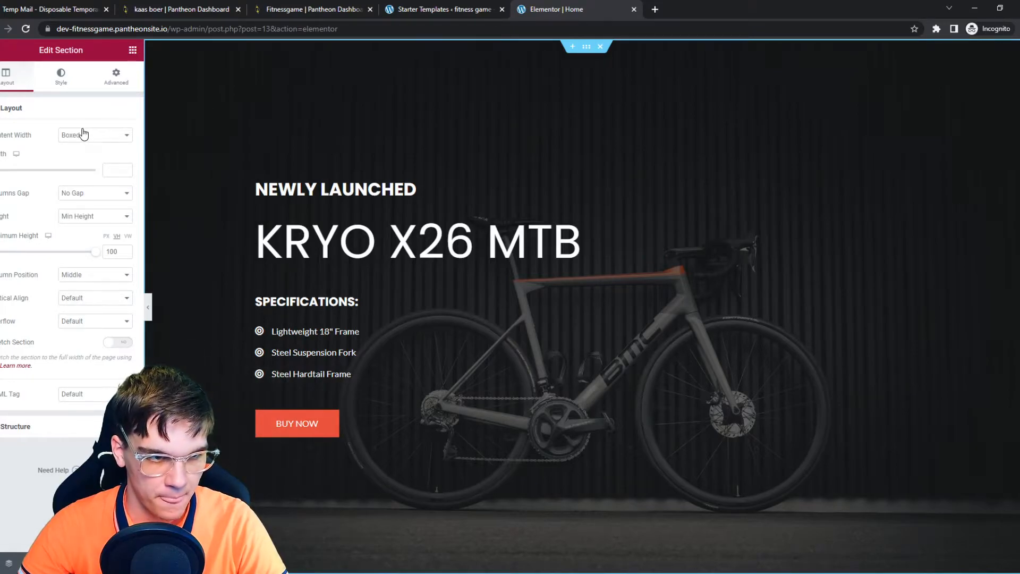
left_click(61, 77)
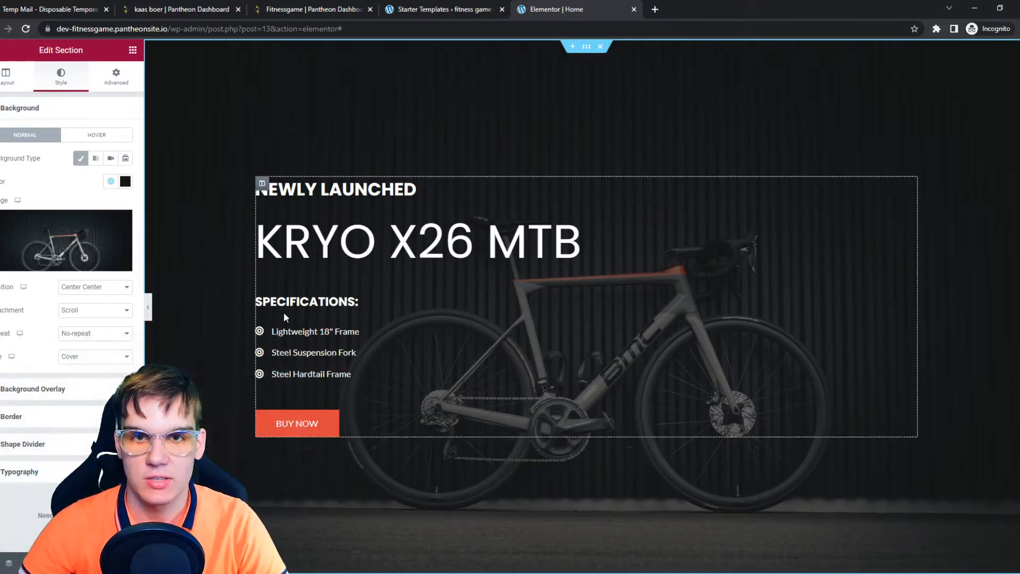
mouse_move(70, 242)
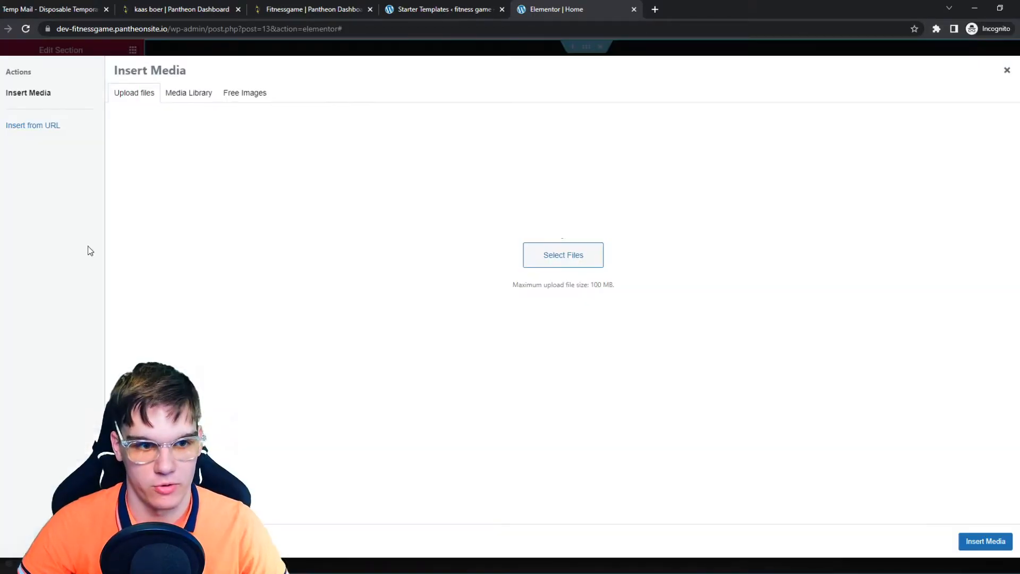
left_click(87, 249)
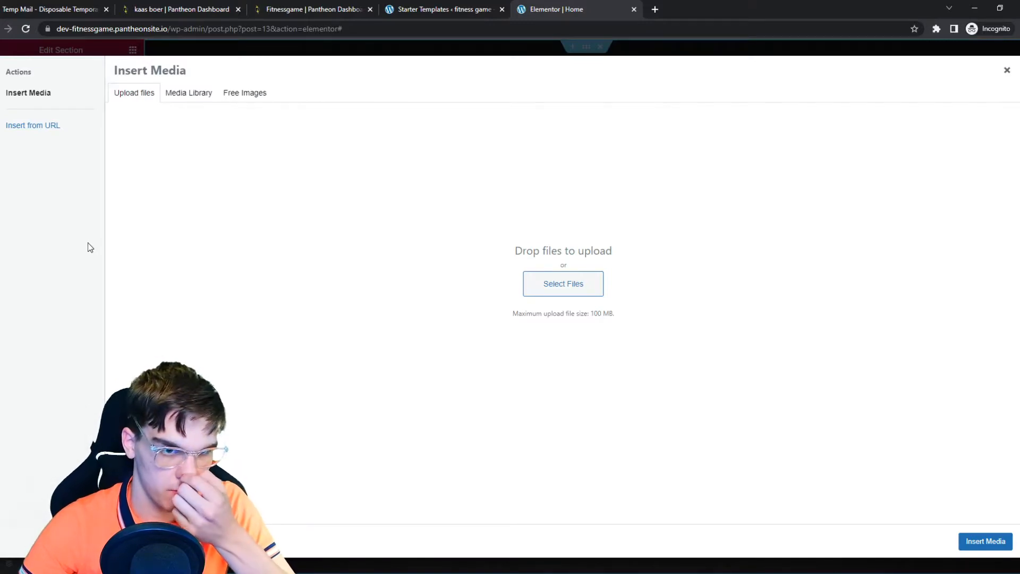
left_click(249, 94)
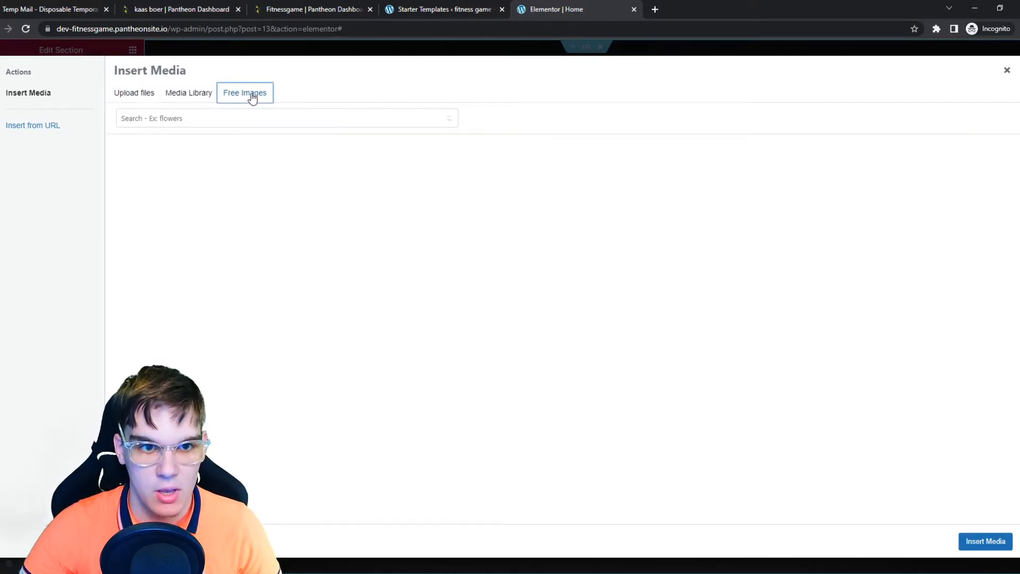
left_click(201, 118)
type("fitness")
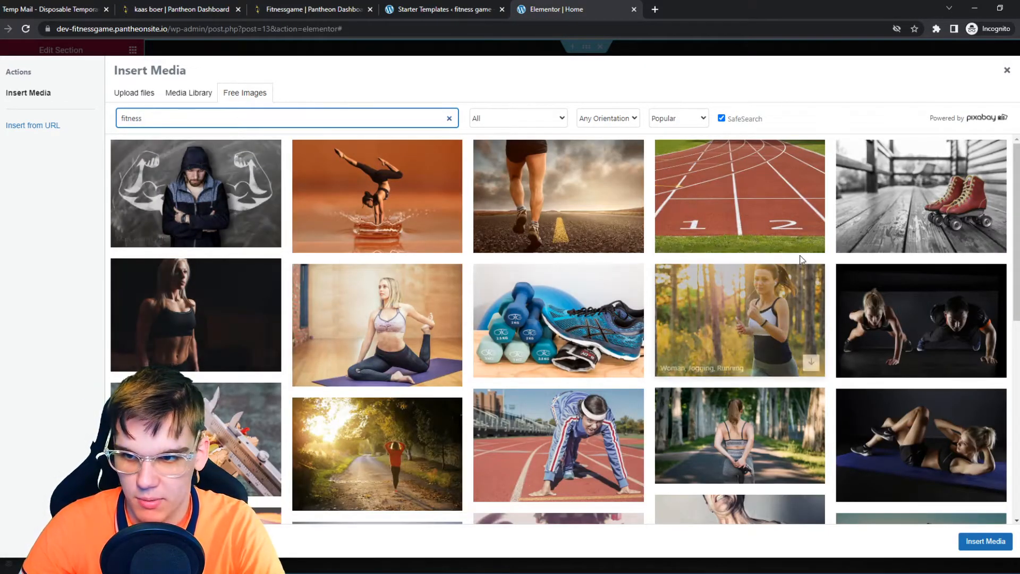
left_click(240, 230)
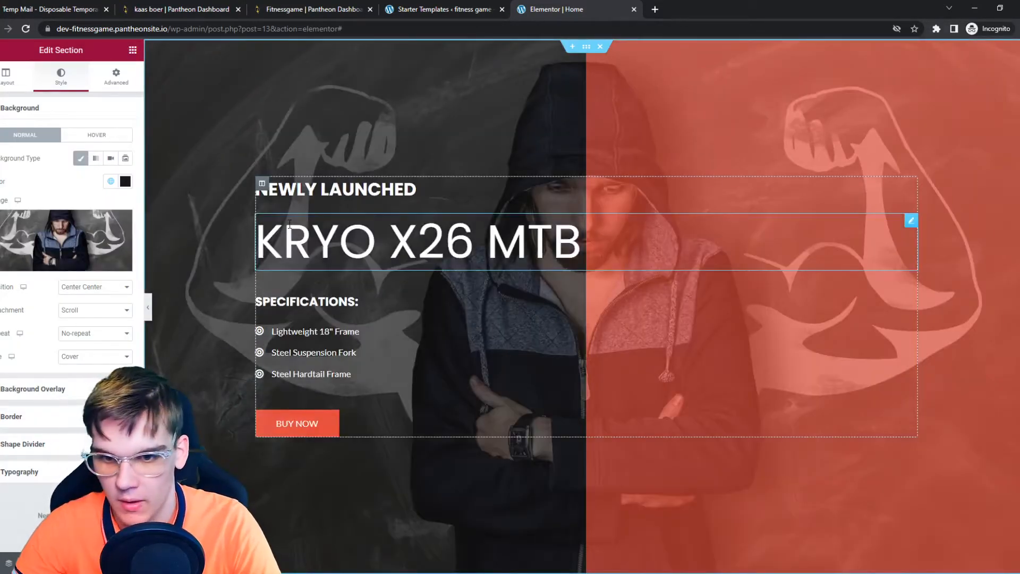
Step: Change the hero subheading to "BUY THE NEW FITNESS HOMETRAINER"
scroll(437, 226, "down", 3)
scroll(419, 303, "up", 3)
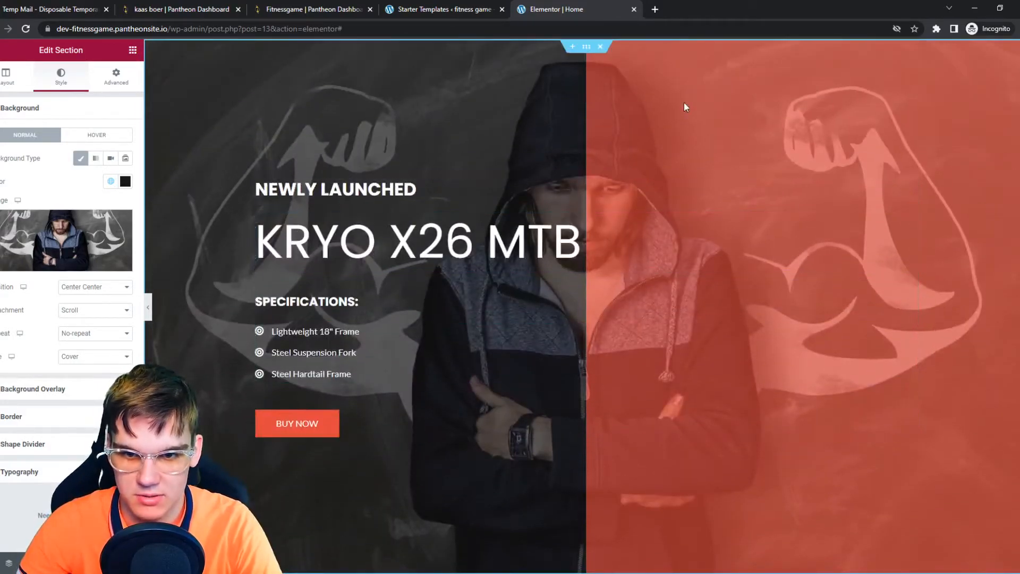
triple_click(331, 190)
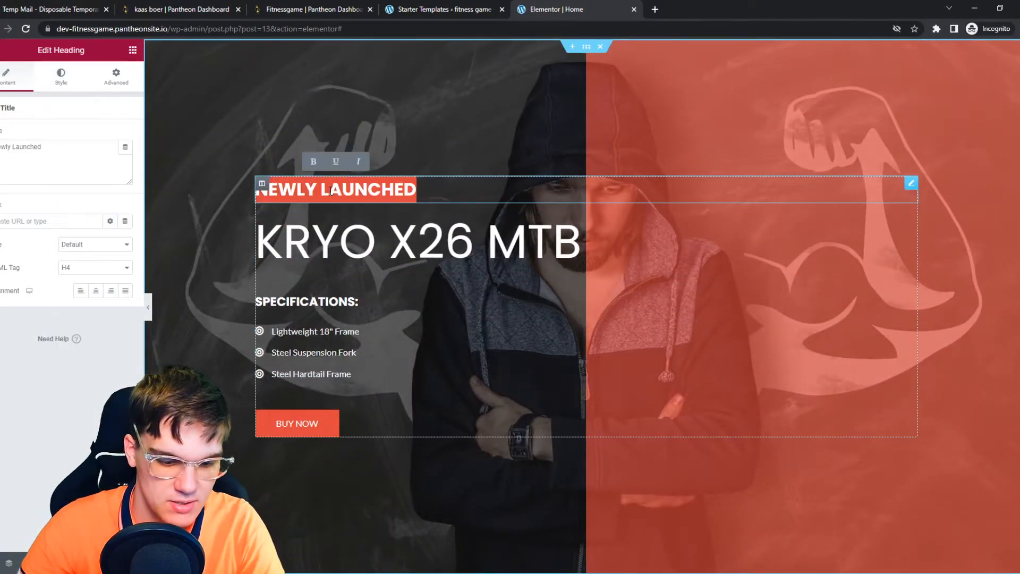
type("BUY THE")
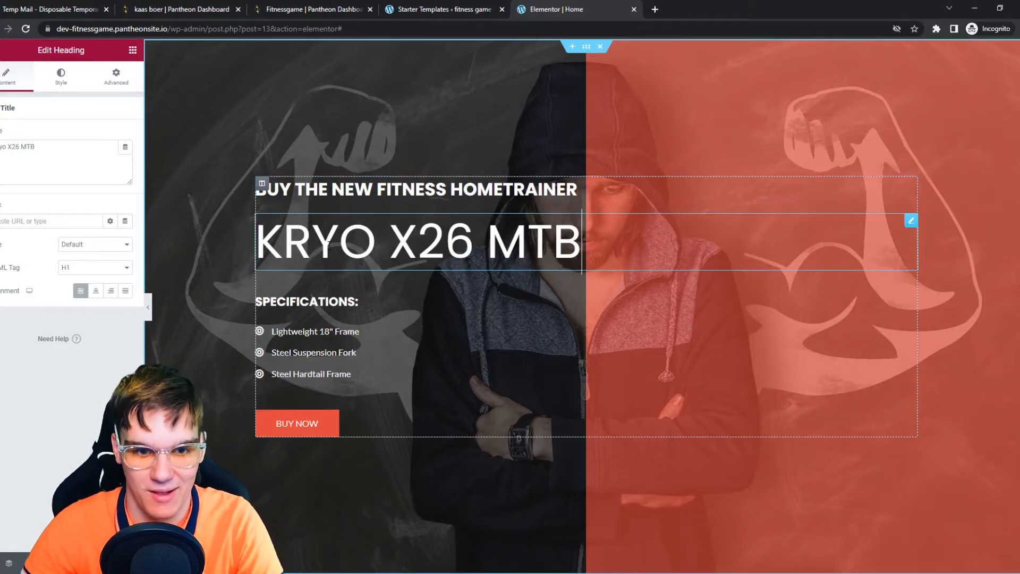
Step: Change the hero's main heading to "FITNESS GAME"
triple_click(330, 245)
type("FT")
key("BackSpace")
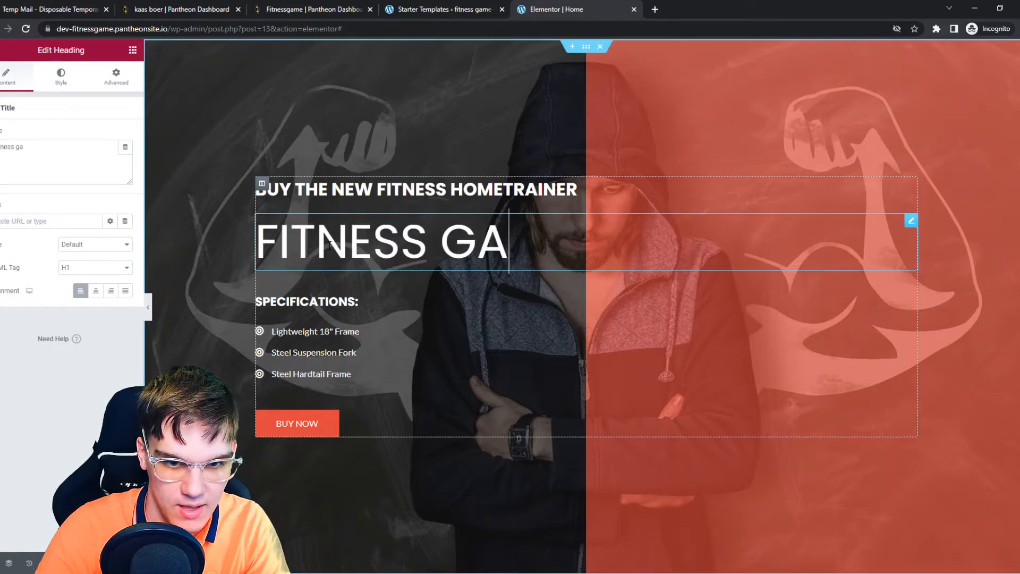
Step: Delete the bullet list of specifications from the hero section
left_click(296, 360)
key("Delete")
Step: Delete the "SPECIFICATIONS:" heading from the hero section
left_click(291, 336)
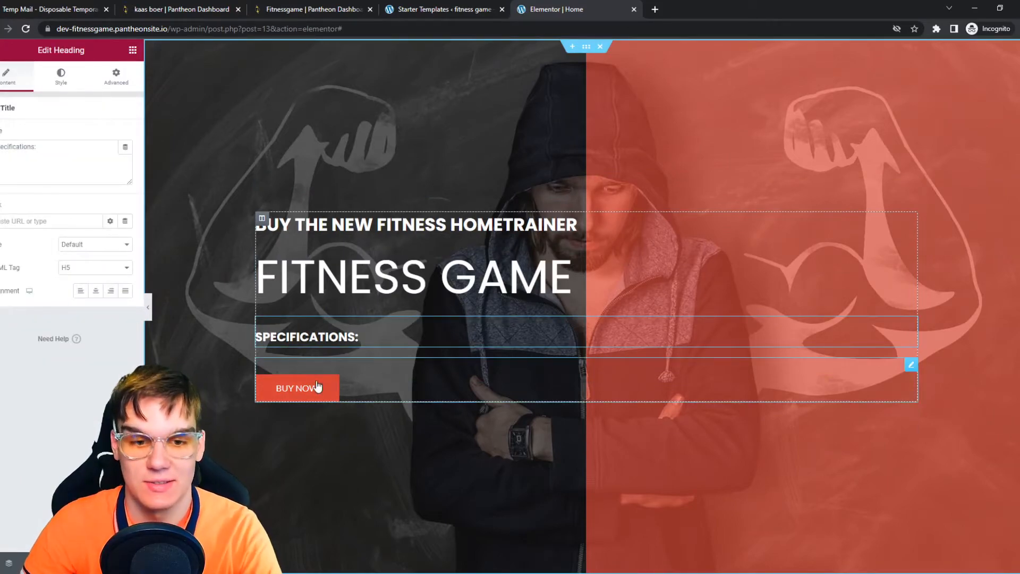
left_click(403, 376)
left_click(359, 336)
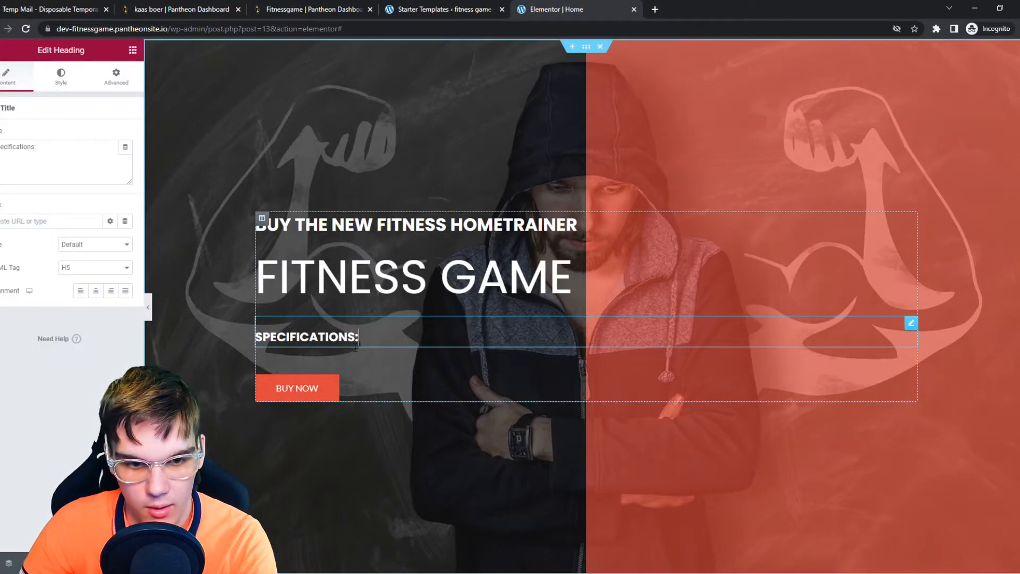
left_click(348, 354)
right_click(447, 333)
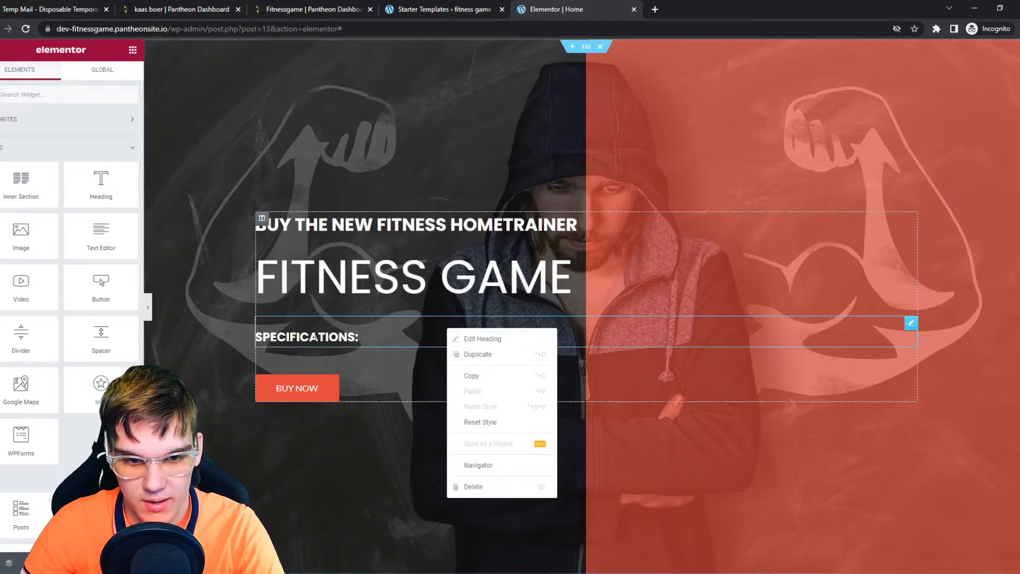
left_click(462, 338)
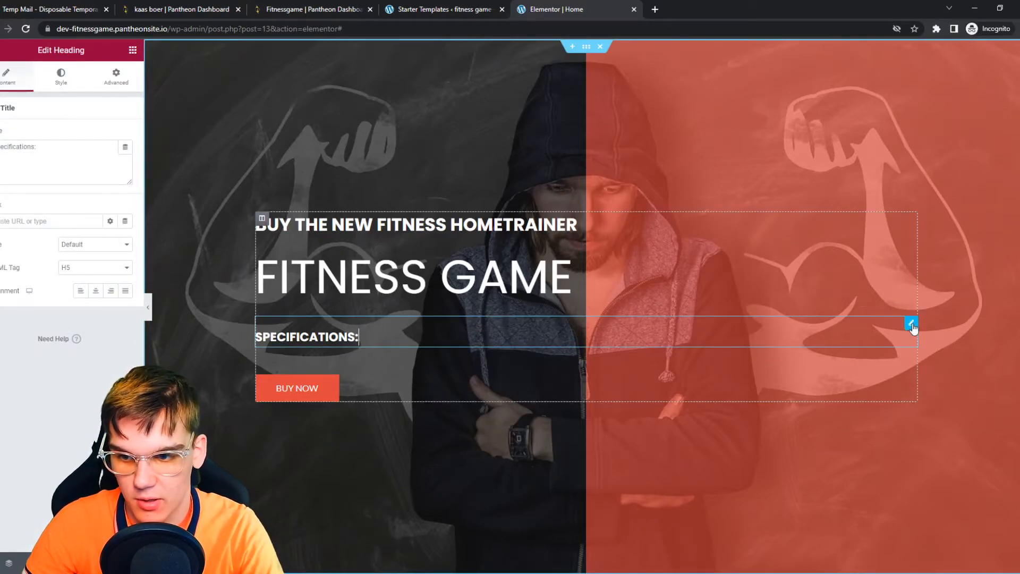
right_click(895, 323)
left_click(878, 484)
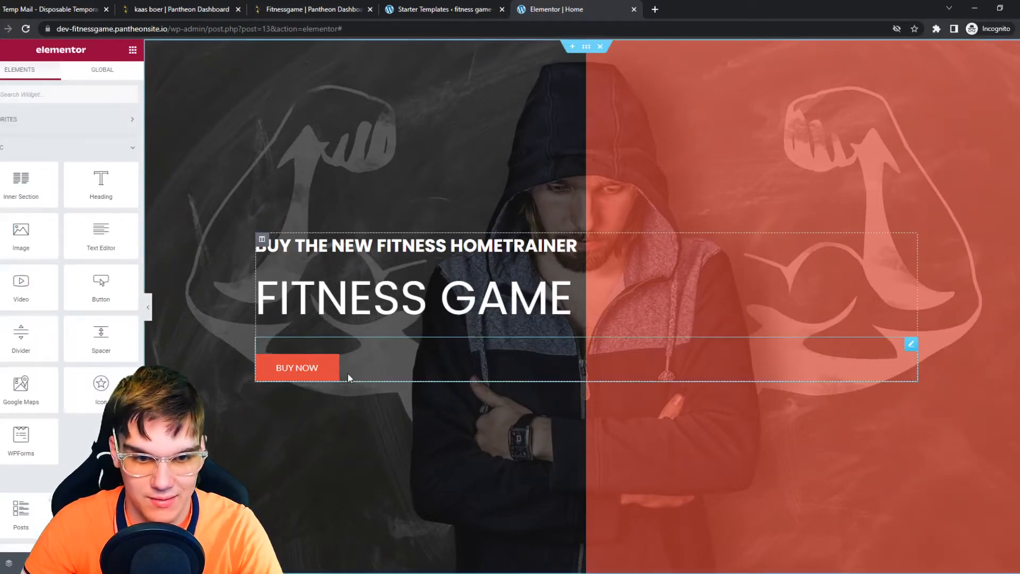
Step: Try to drag the Buy Now button up beneath the subheading
left_click(372, 343)
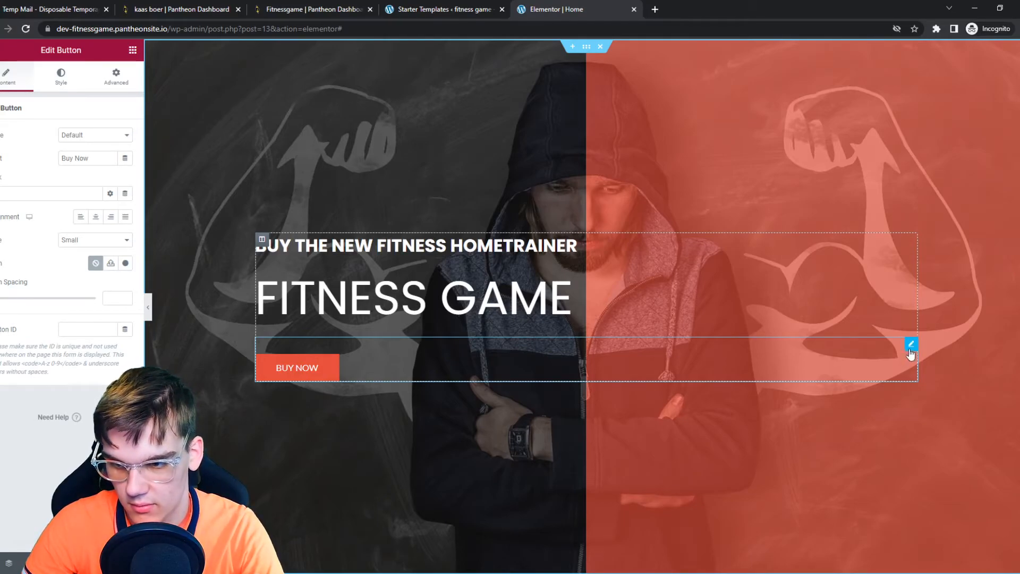
left_click_drag(262, 240, 291, 253)
left_click_drag(298, 367, 333, 347)
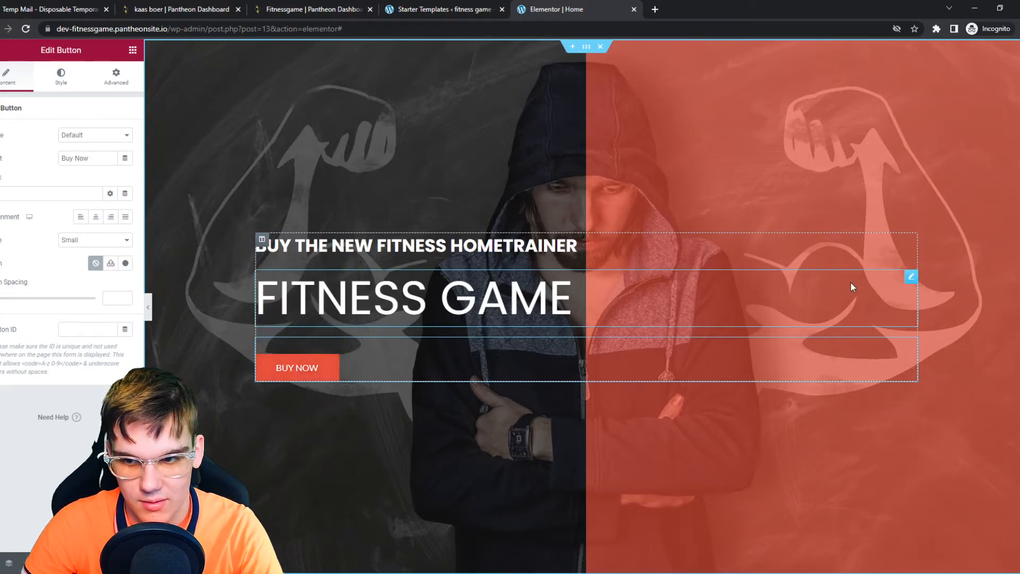
left_click(868, 284)
left_click(276, 242)
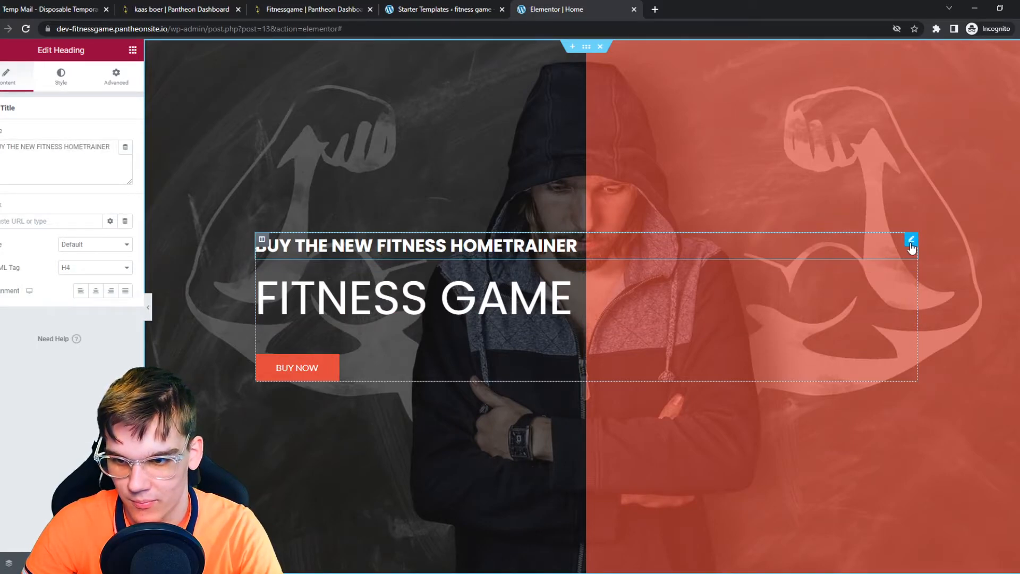
scroll(328, 345, "down", 2)
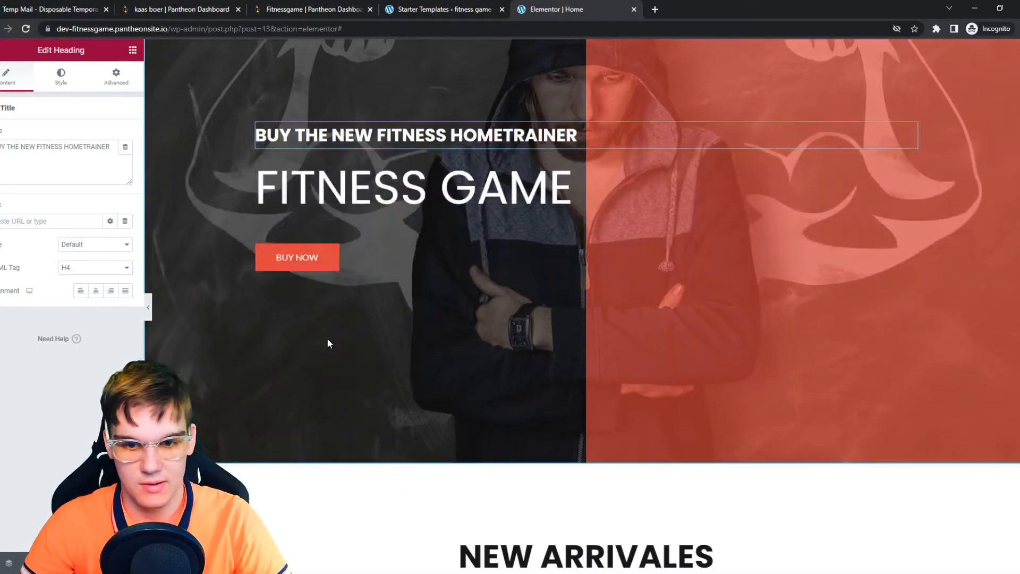
scroll(327, 344, "up", 2)
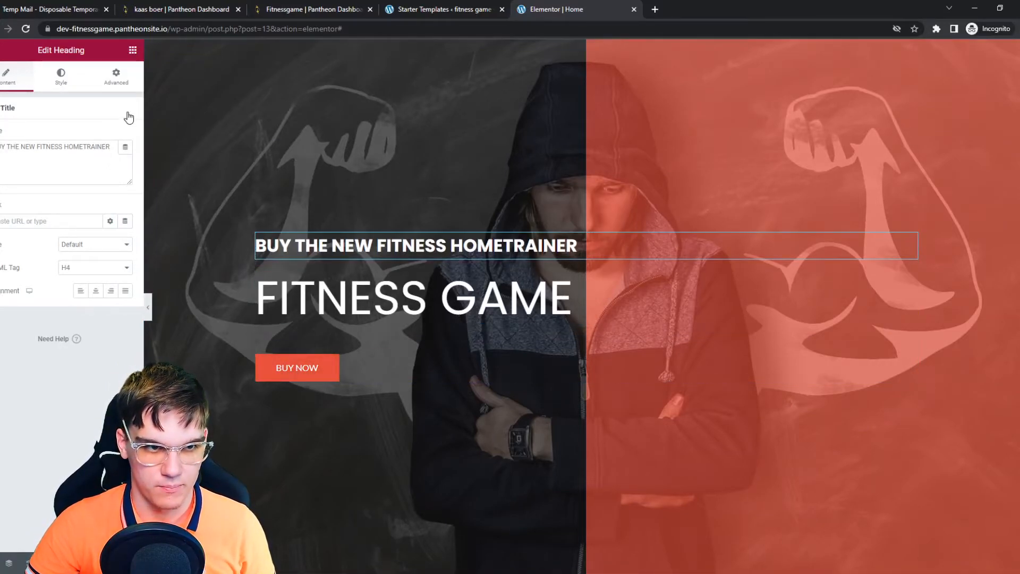
Step: Add a button labelled "Buy Now" beneath the subheading and delete the original button below the main heading
left_click(133, 53)
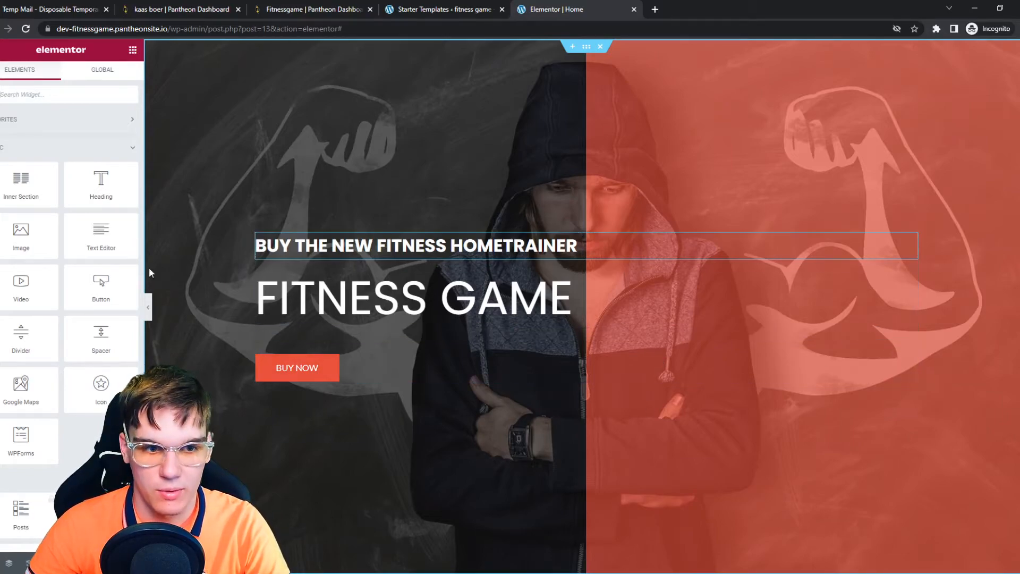
left_click_drag(100, 284, 281, 304)
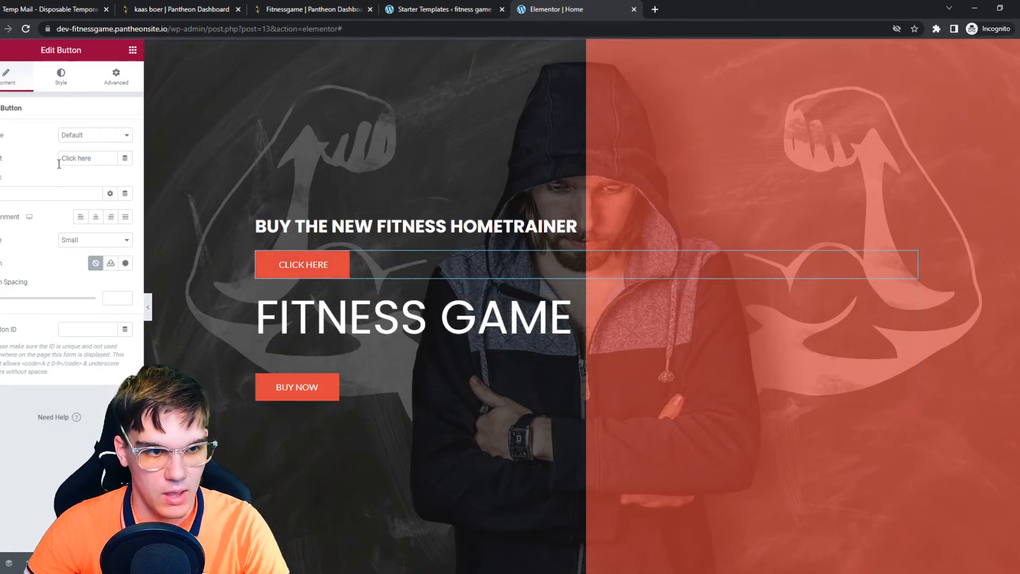
type("Buy Now")
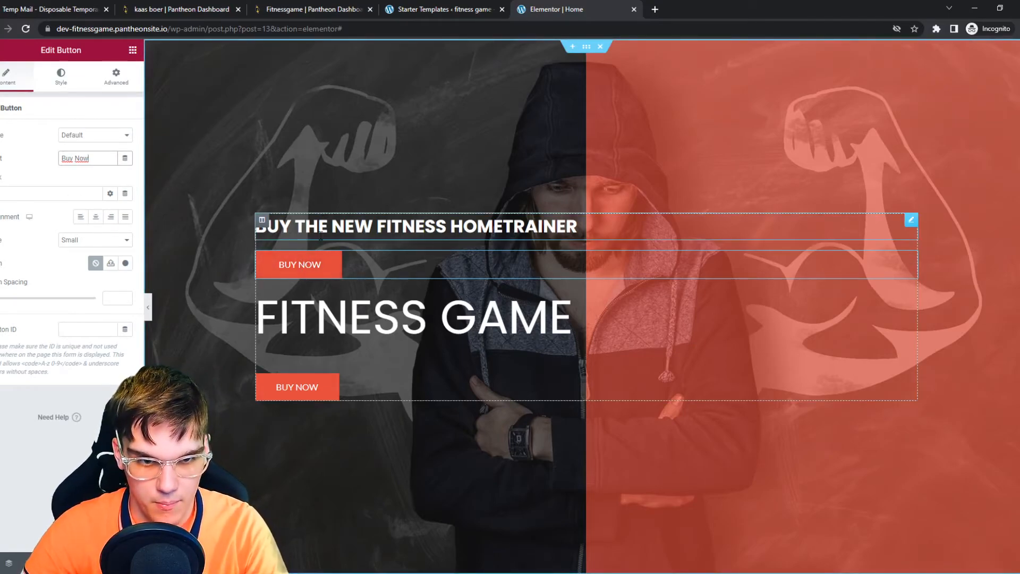
left_click(1, 194)
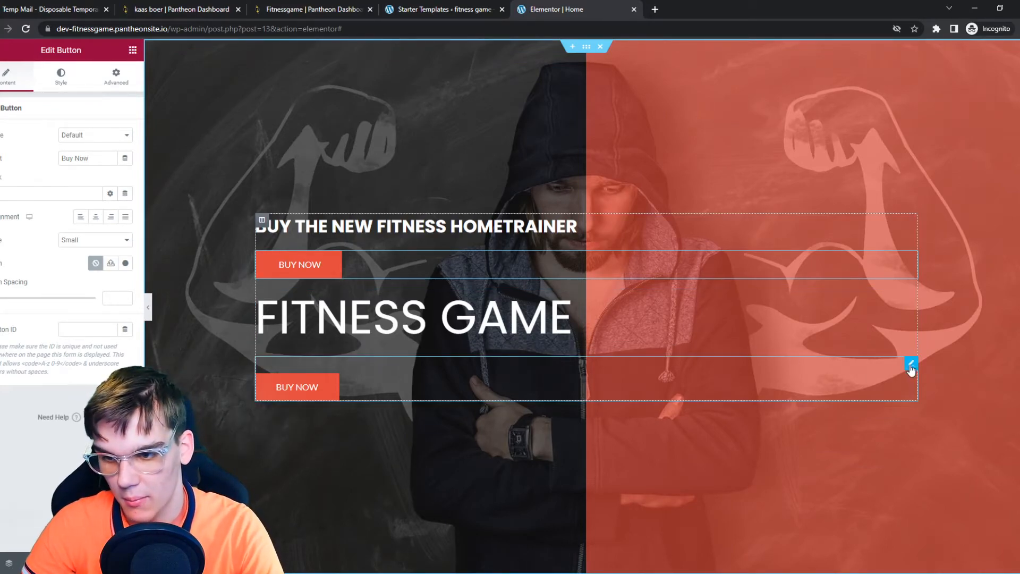
right_click(903, 364)
left_click(922, 527)
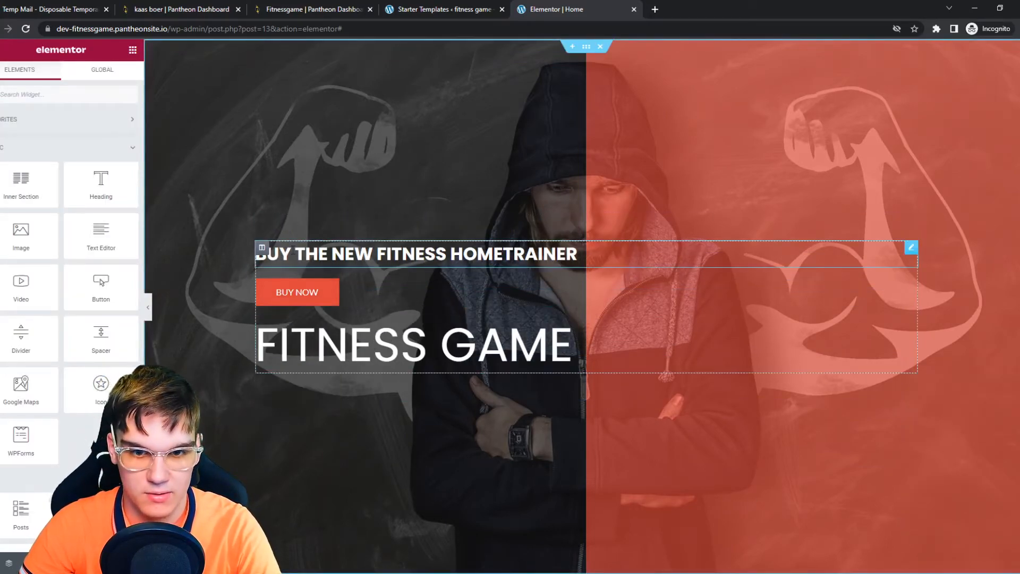
Step: Delete the products shortcode beneath the "NEW ARRIVALES" heading
scroll(664, 354, "down", 2)
scroll(669, 363, "down", 6)
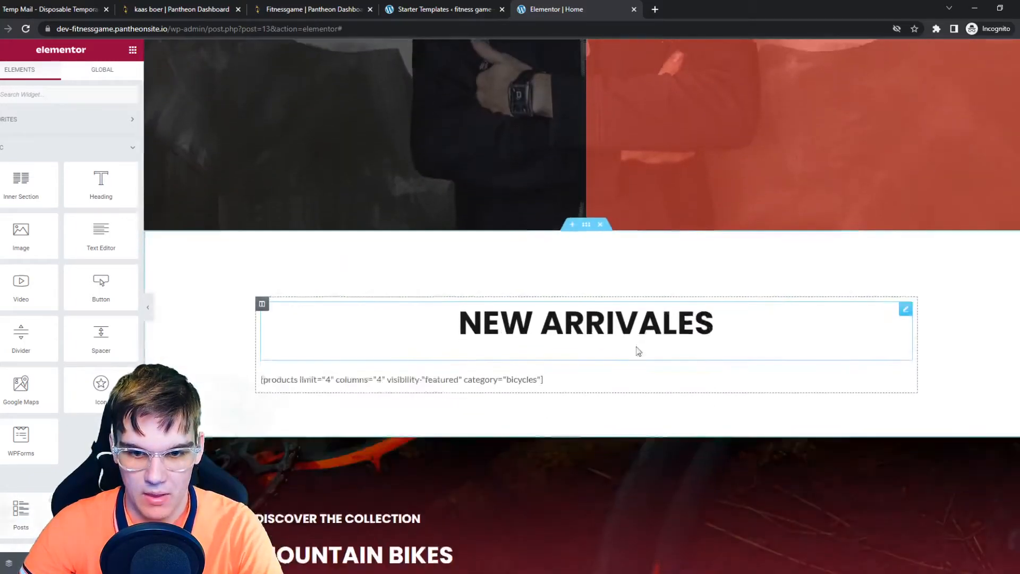
left_click(391, 282)
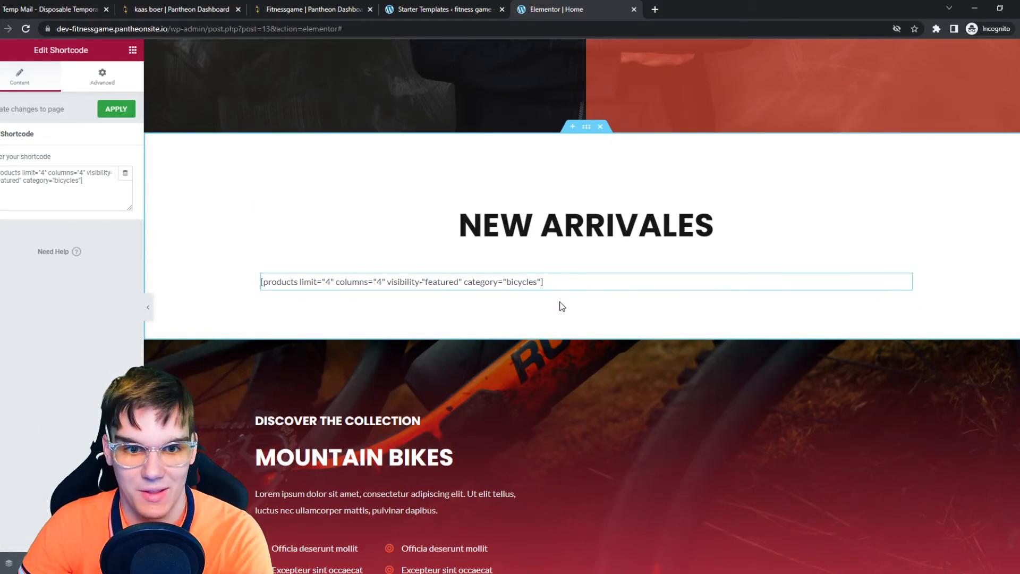
key("Delete")
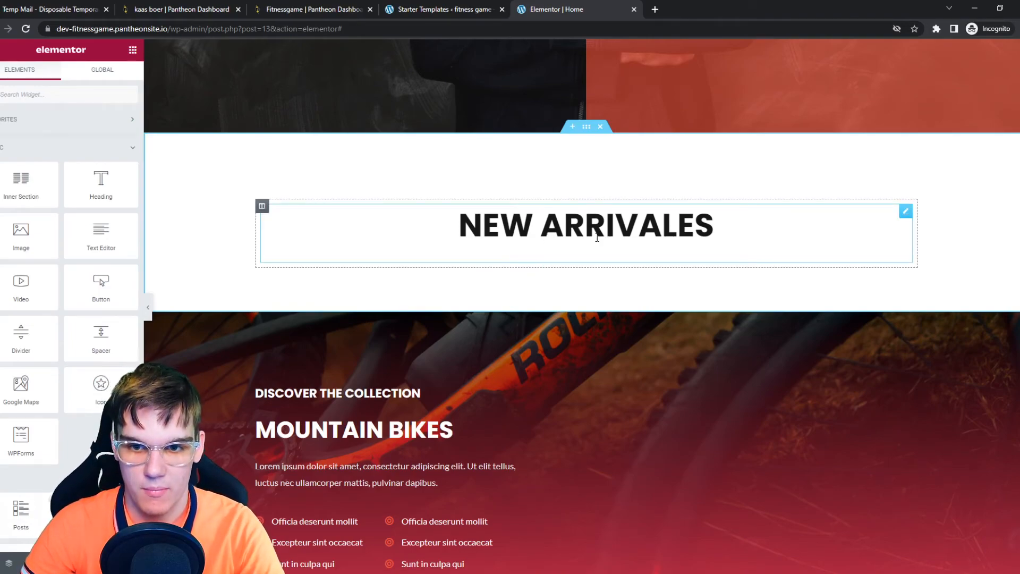
Step: Replace the "NEW ARRIVALES" heading text with "FITNESS EVERY DAY"
triple_click(597, 237)
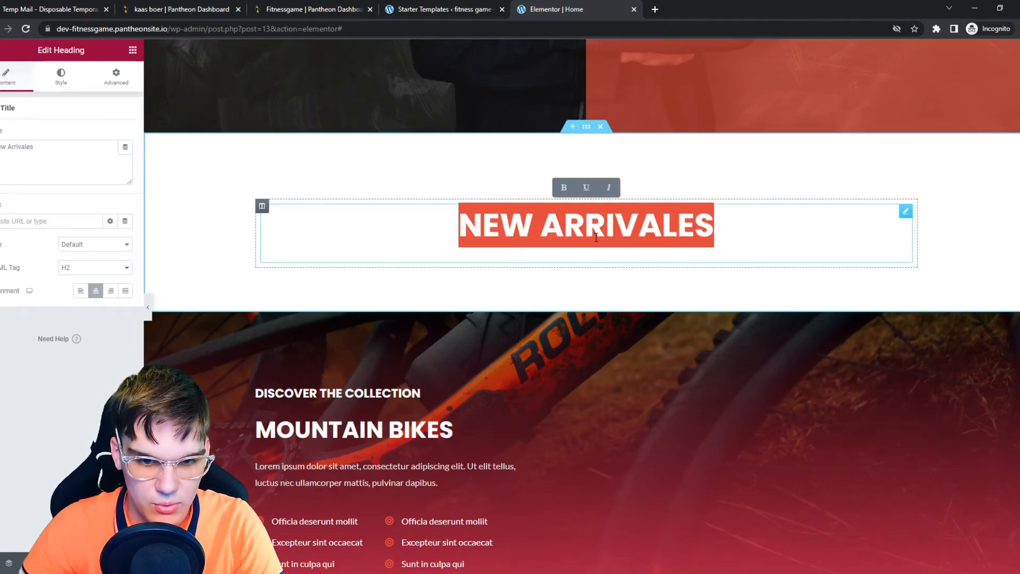
key("BackSpace")
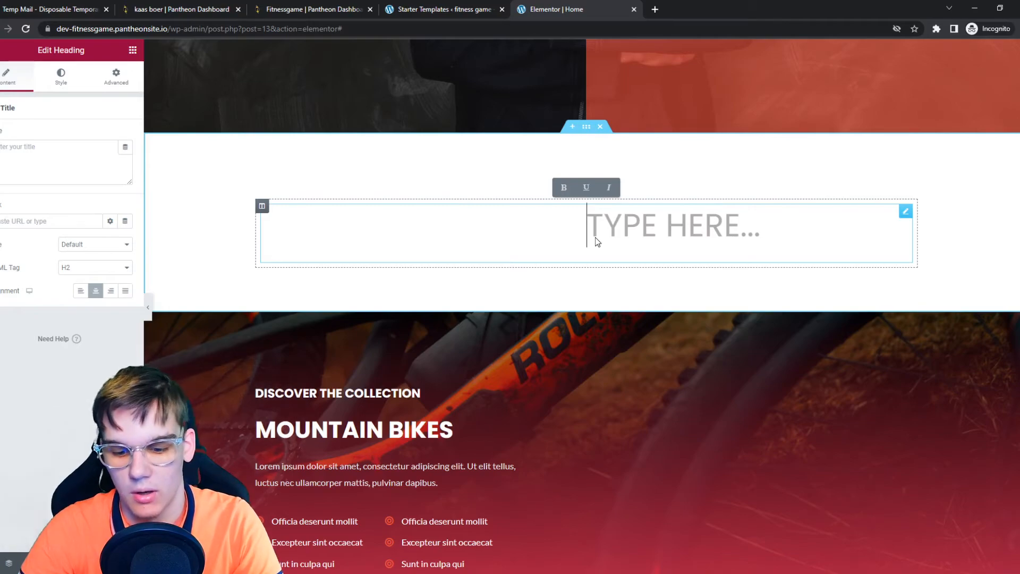
type("FITNESS EVER")
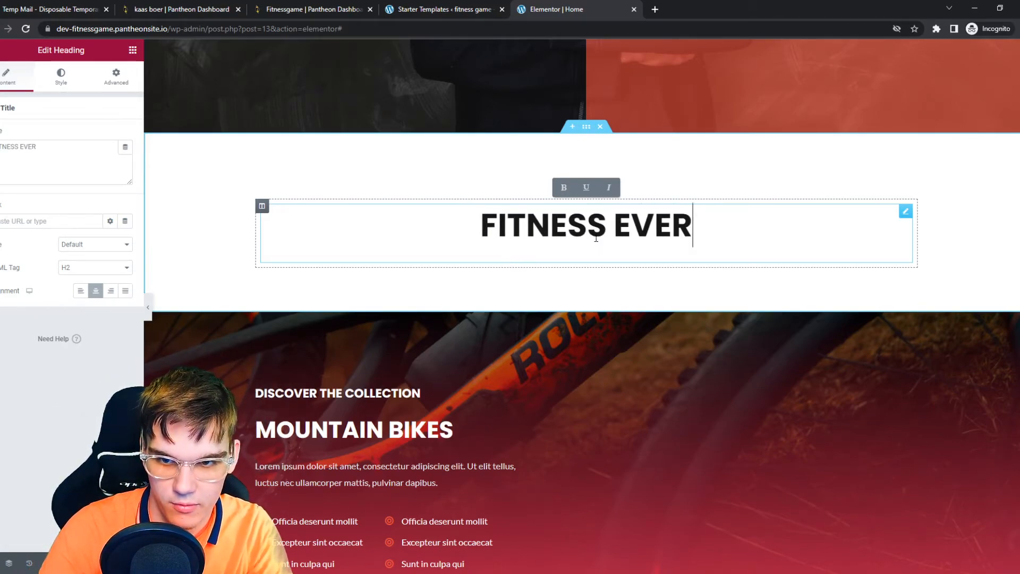
type("Y DAY")
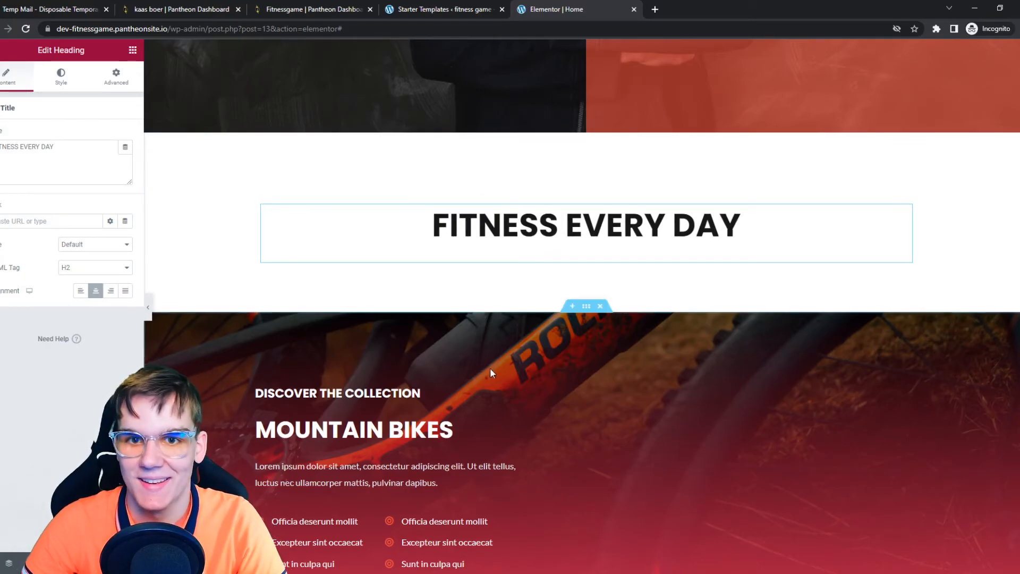
scroll(486, 383, "down", 2)
scroll(483, 395, "up", 1)
scroll(429, 410, "down", 5)
scroll(428, 410, "up", 4)
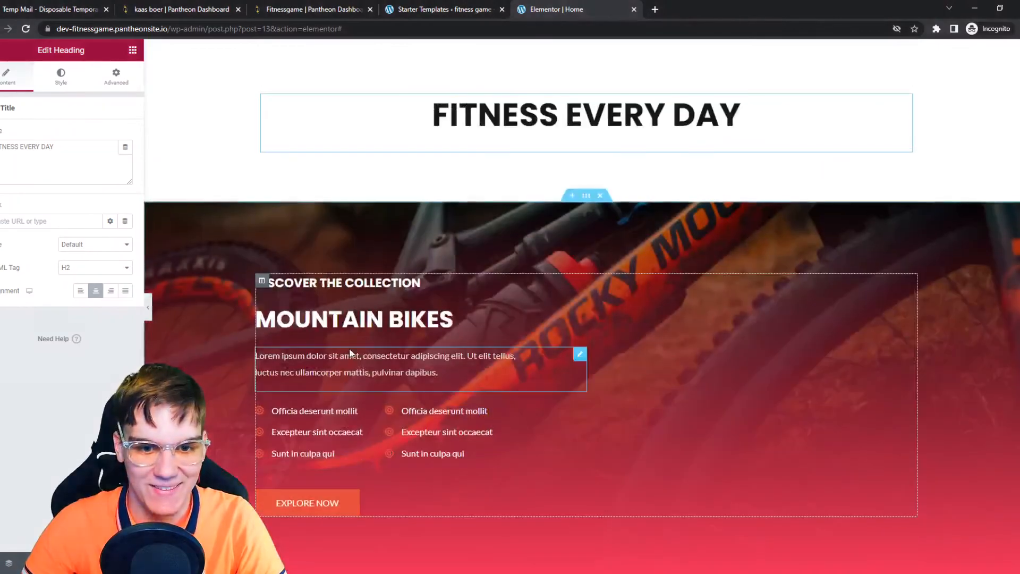
scroll(514, 366, "down", 3)
scroll(542, 351, "up", 2)
scroll(572, 342, "down", 3)
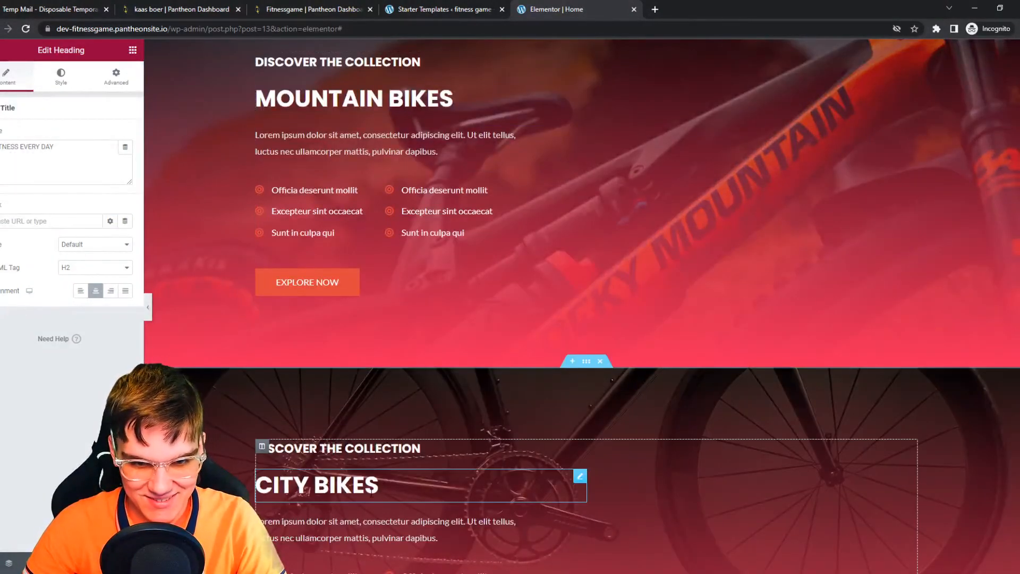
scroll(524, 189, "up", 3)
scroll(548, 300, "down", 5)
scroll(569, 394, "up", 5)
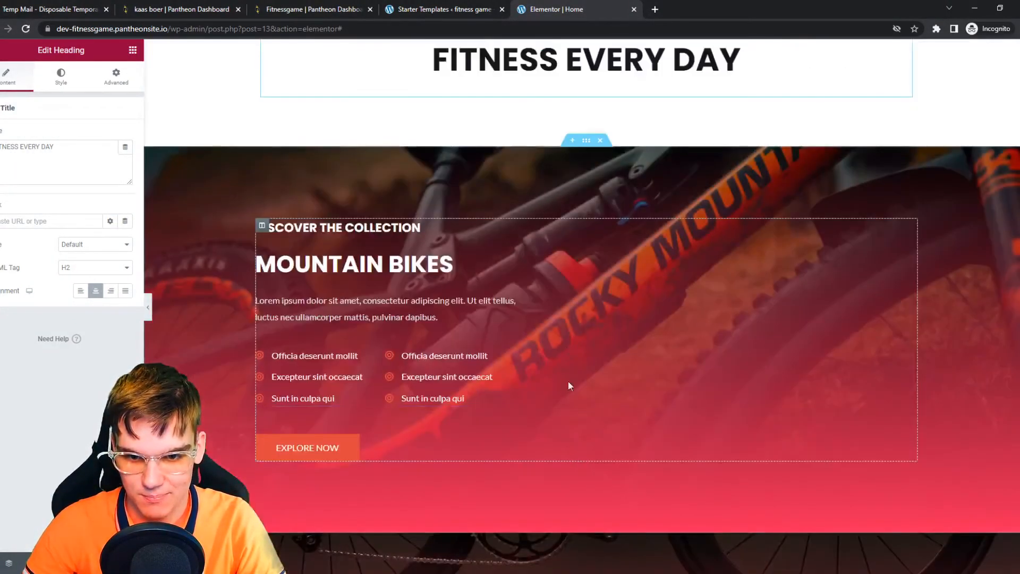
Step: Set the Mountain Bikes section's background image to a free stock photo of two people planking, found by searching FITNESS
left_click(586, 142)
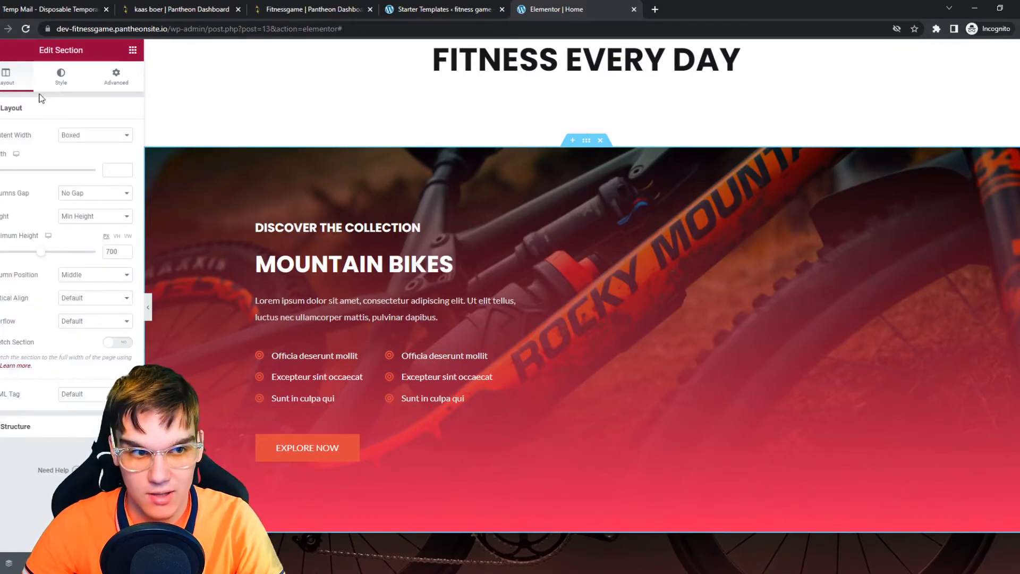
left_click(55, 86)
left_click(59, 234)
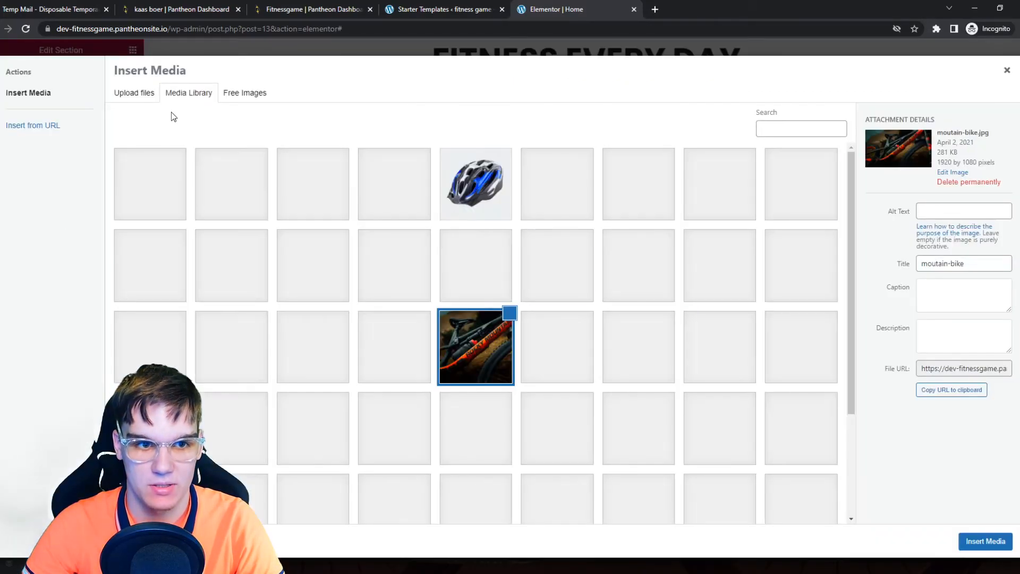
left_click(242, 94)
left_click(172, 119)
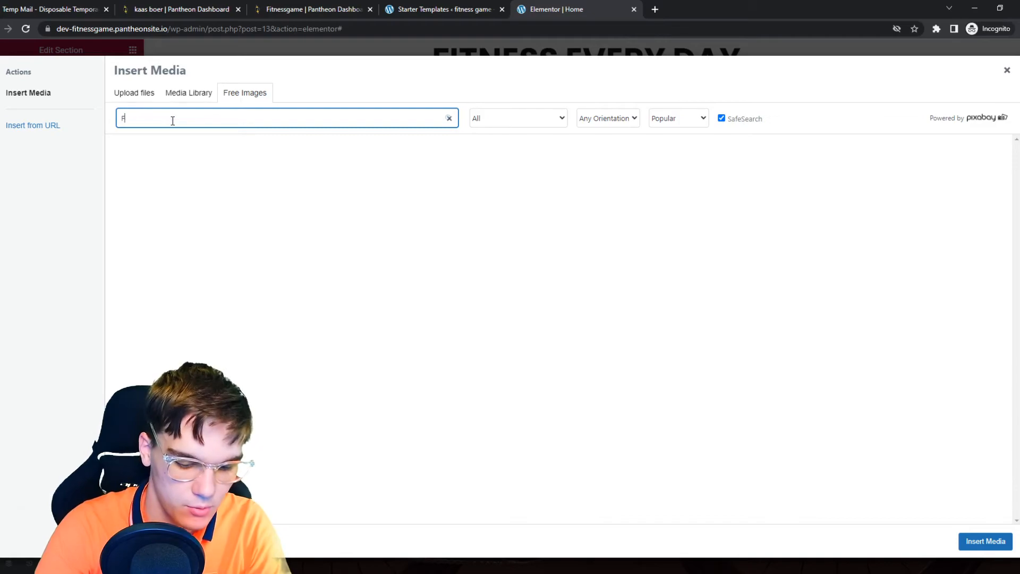
type("FITNESS")
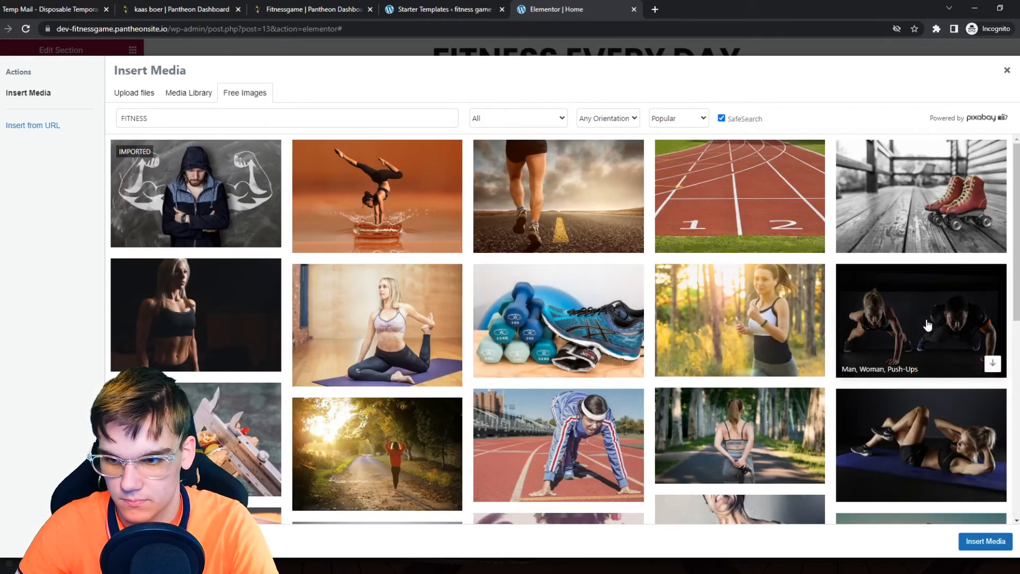
left_click(984, 541)
Step: Scroll through the remaining page sections down to the footer to review what still needs changing
scroll(453, 412, "down", 2)
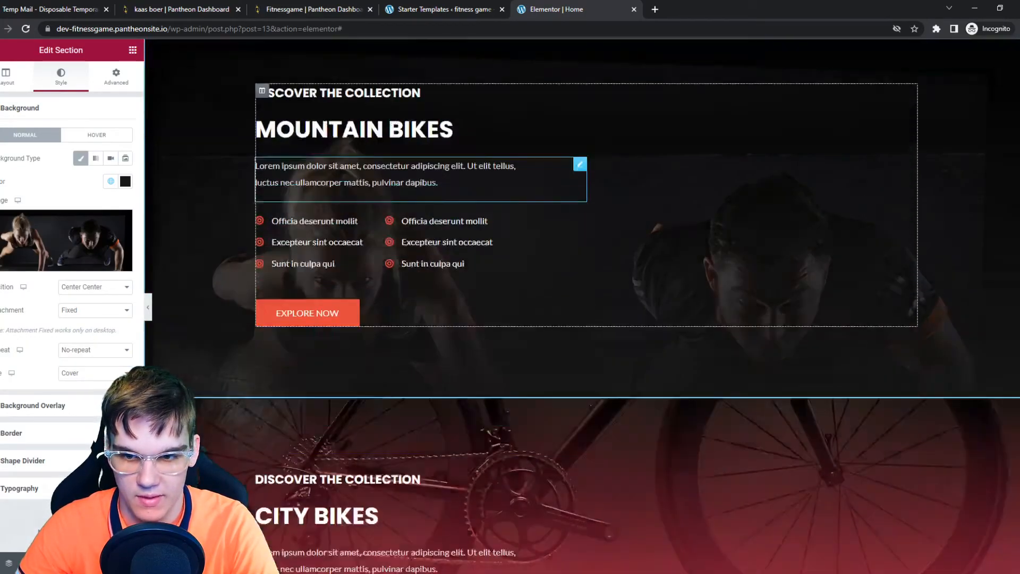
scroll(442, 357, "up", 3)
scroll(404, 332, "down", 2)
scroll(361, 306, "up", 1)
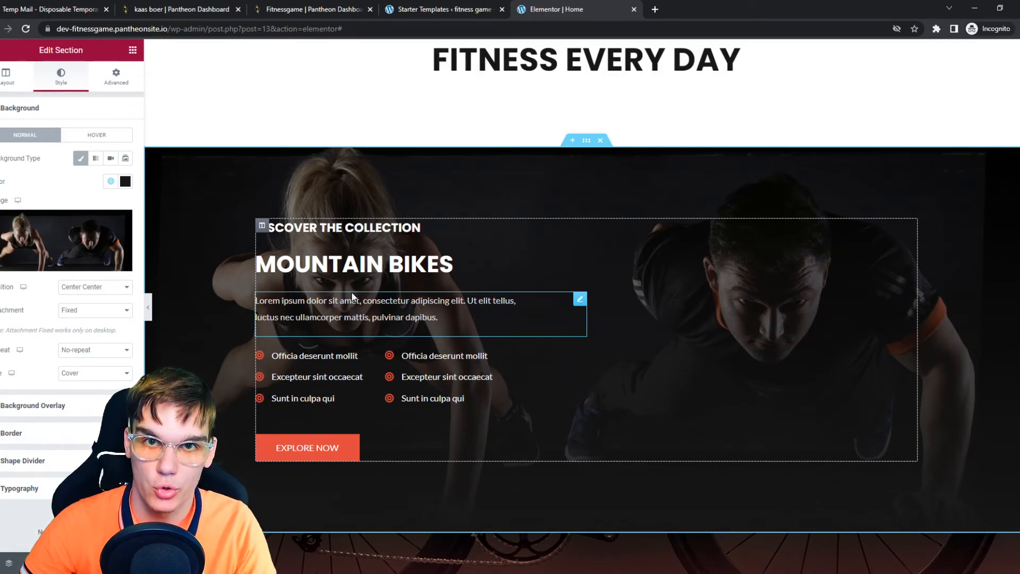
scroll(355, 297, "down", 4)
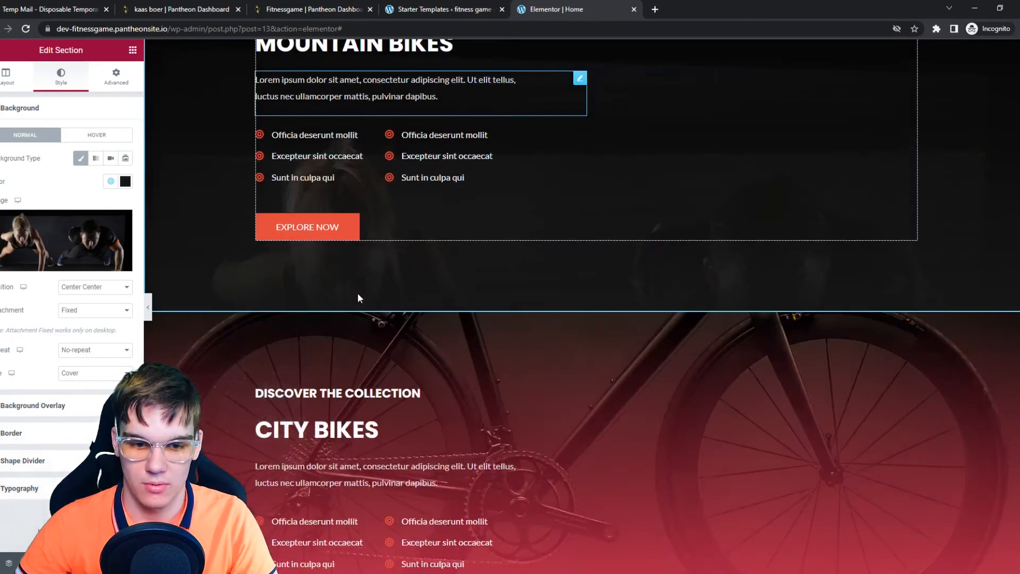
scroll(357, 294, "up", 3)
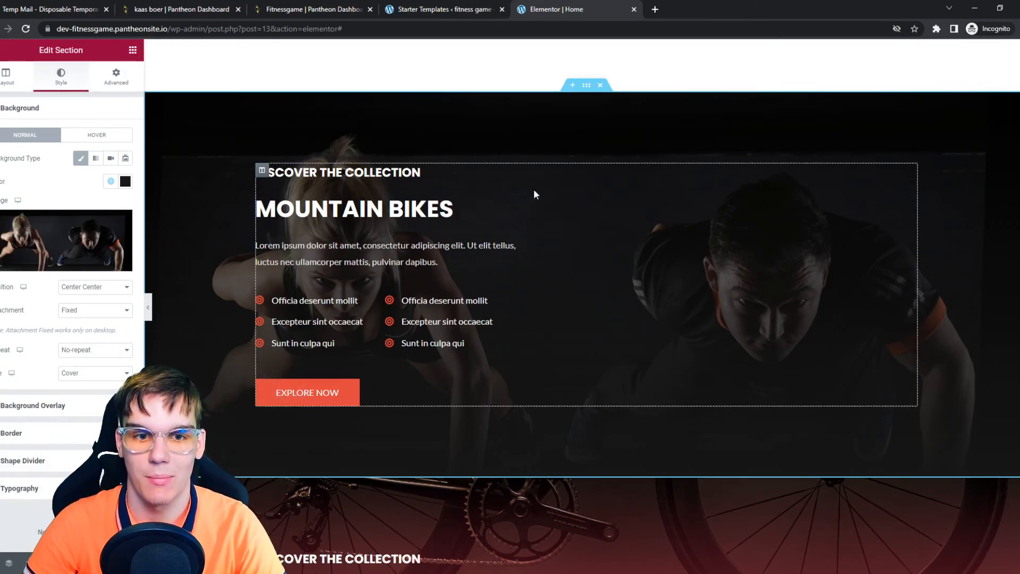
scroll(263, 221, "down", 4)
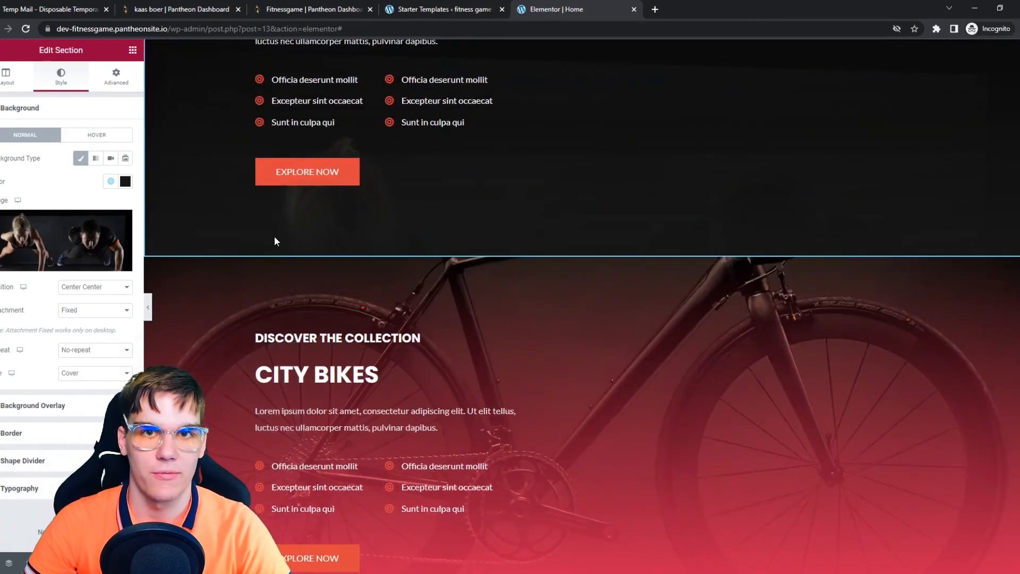
scroll(365, 289, "down", 6)
scroll(345, 176, "down", 20)
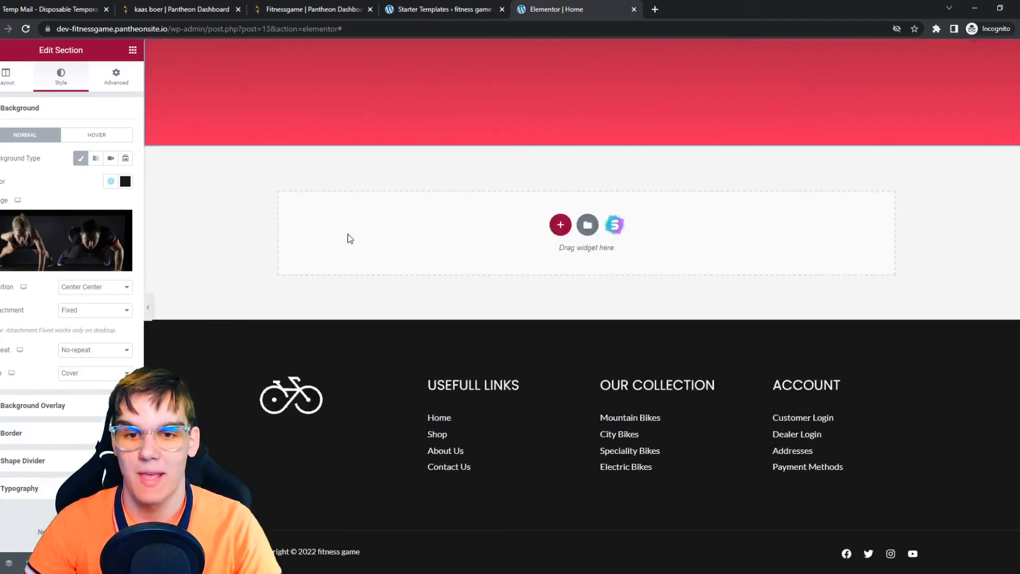
scroll(391, 264, "up", 3)
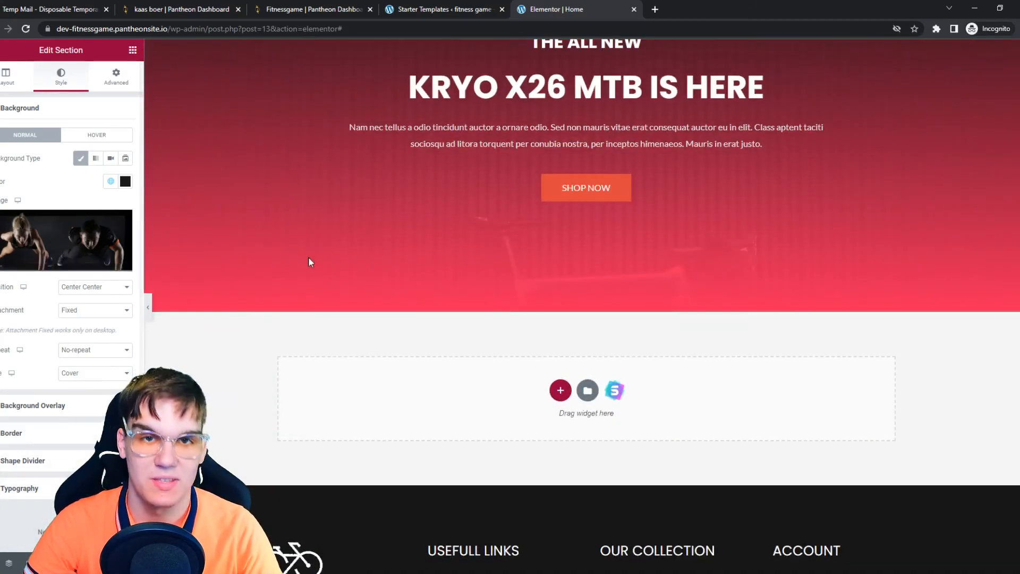
scroll(309, 261, "up", 4)
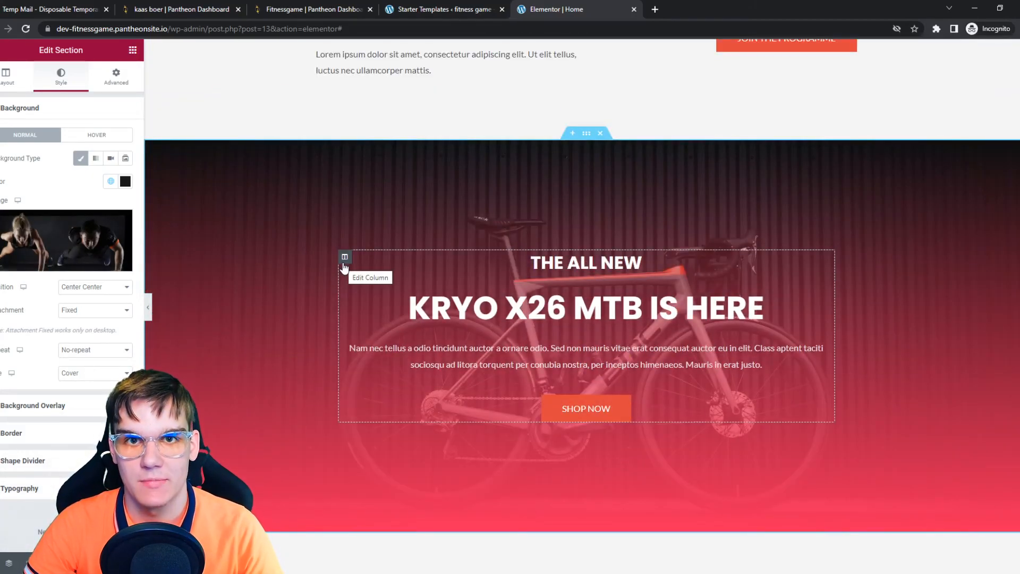